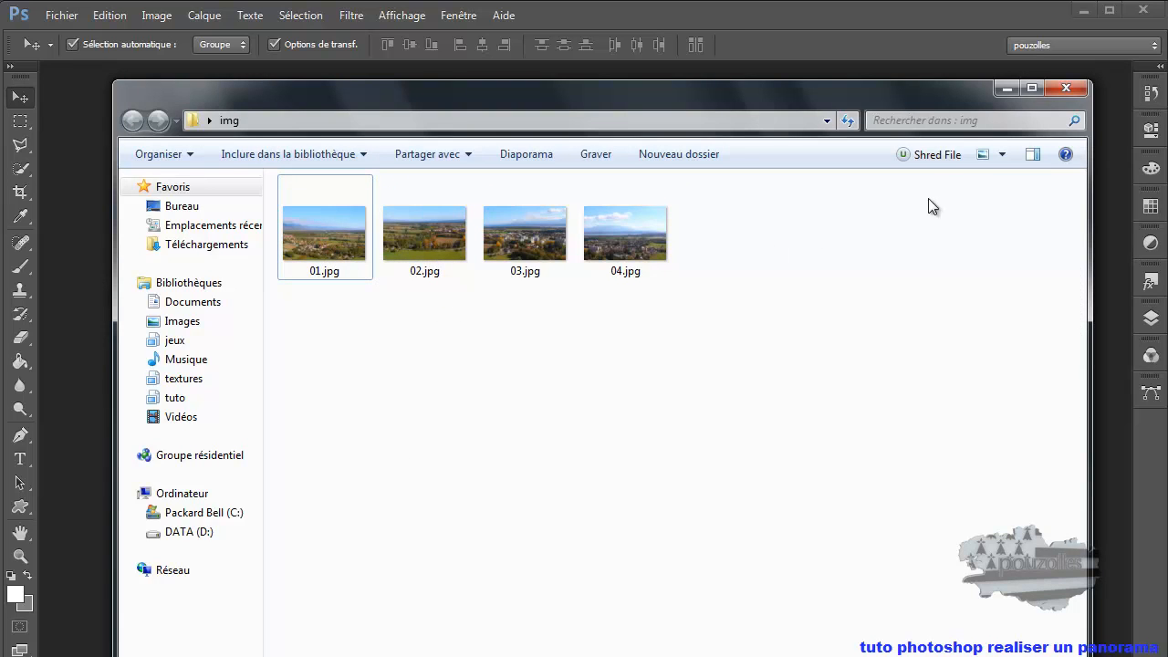
- Display the photos in the img folder as very large icons and examine how the consecutive shots overlap
left_click(1002, 155)
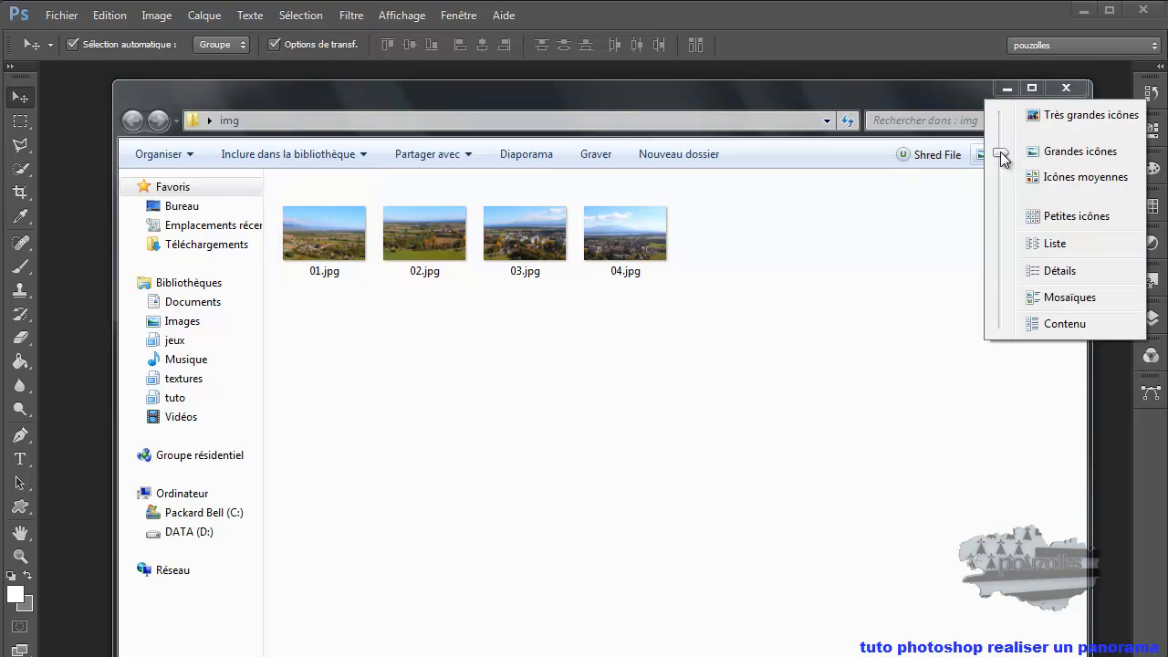
left_click(1034, 115)
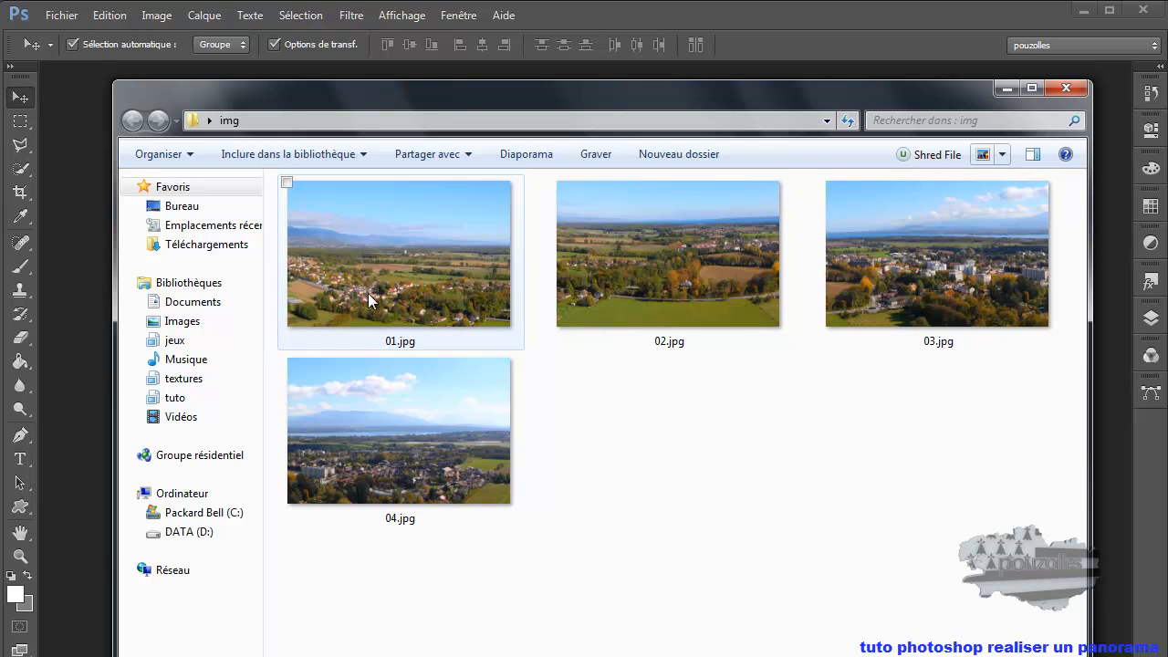
mouse_move(347, 282)
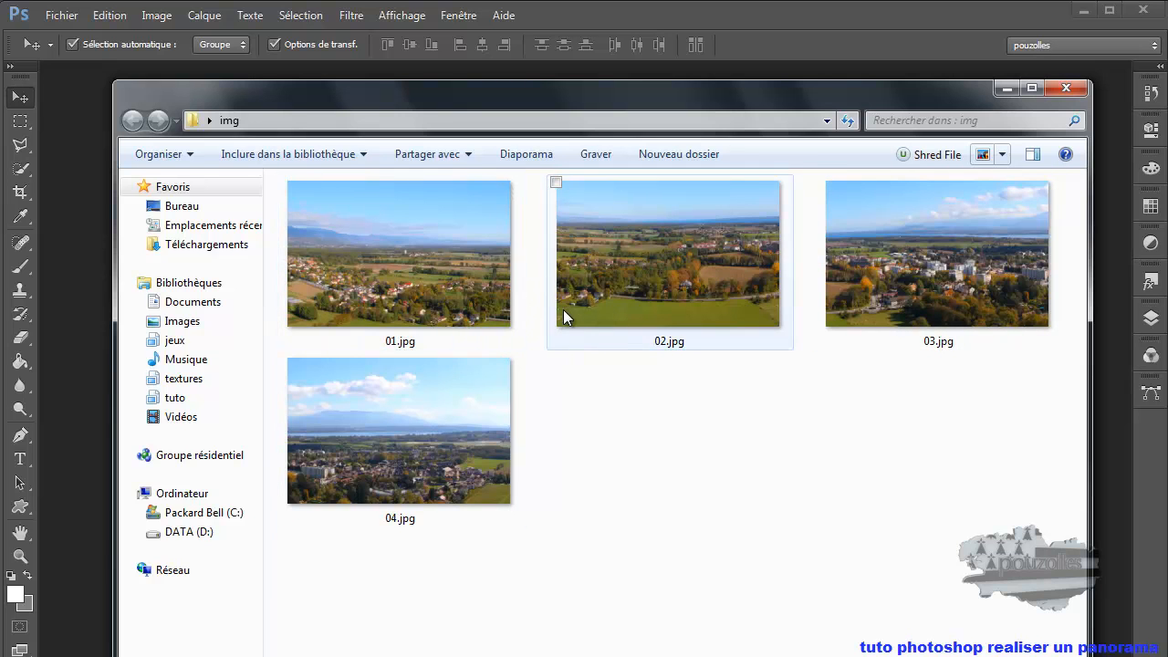
mouse_move(583, 273)
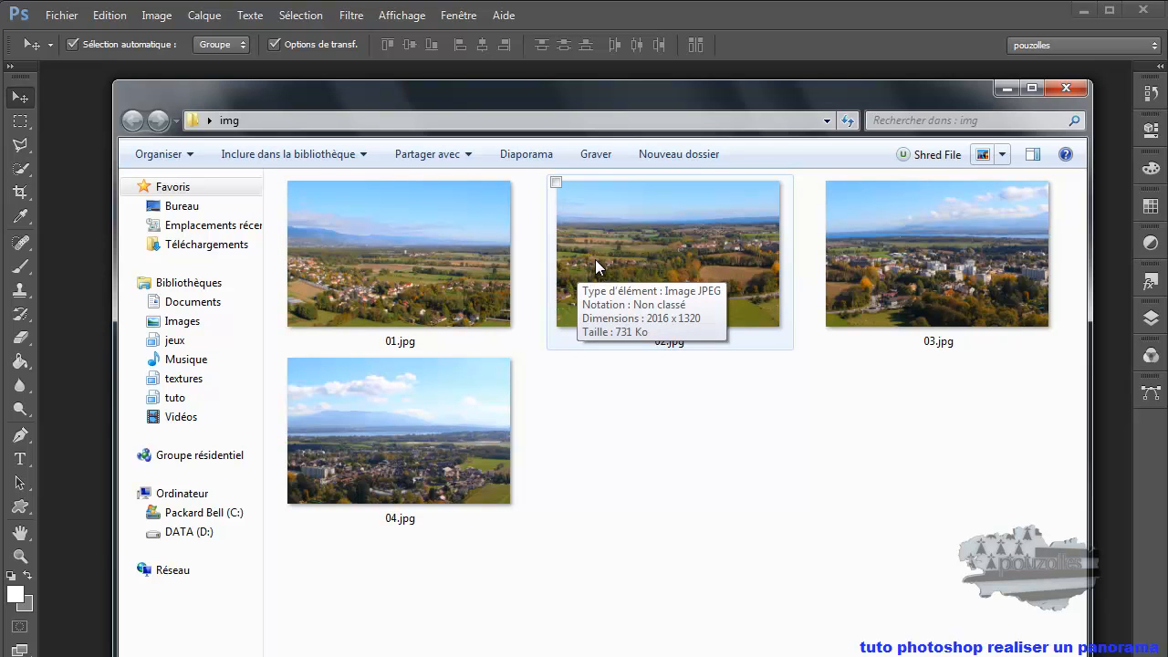
mouse_move(479, 281)
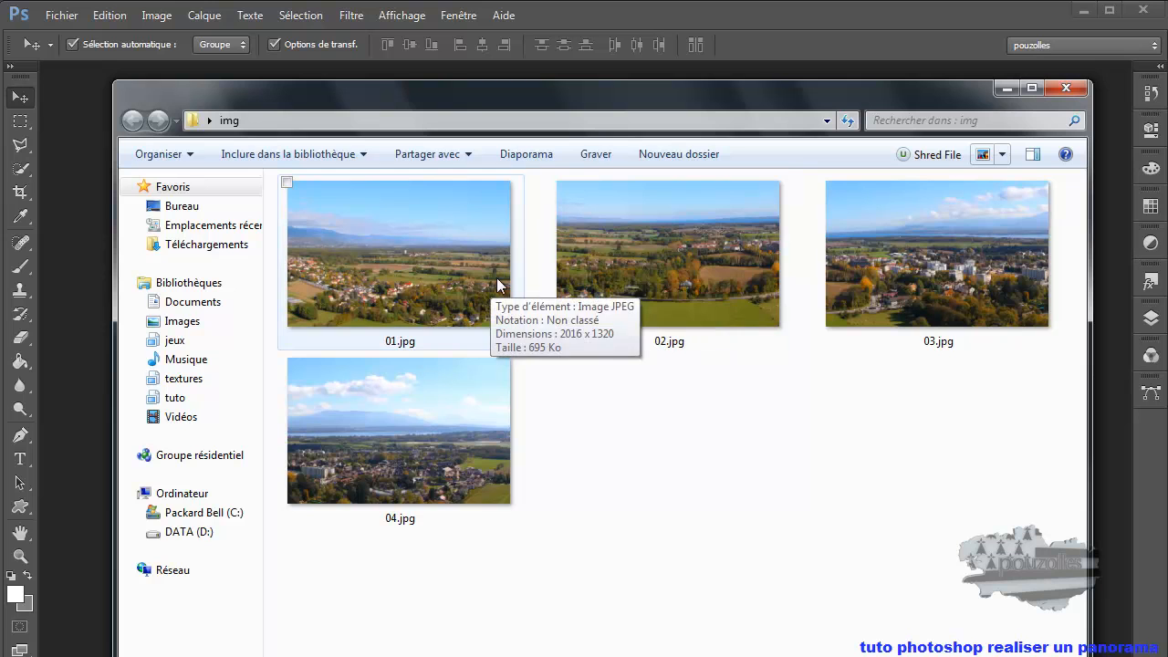
mouse_move(582, 248)
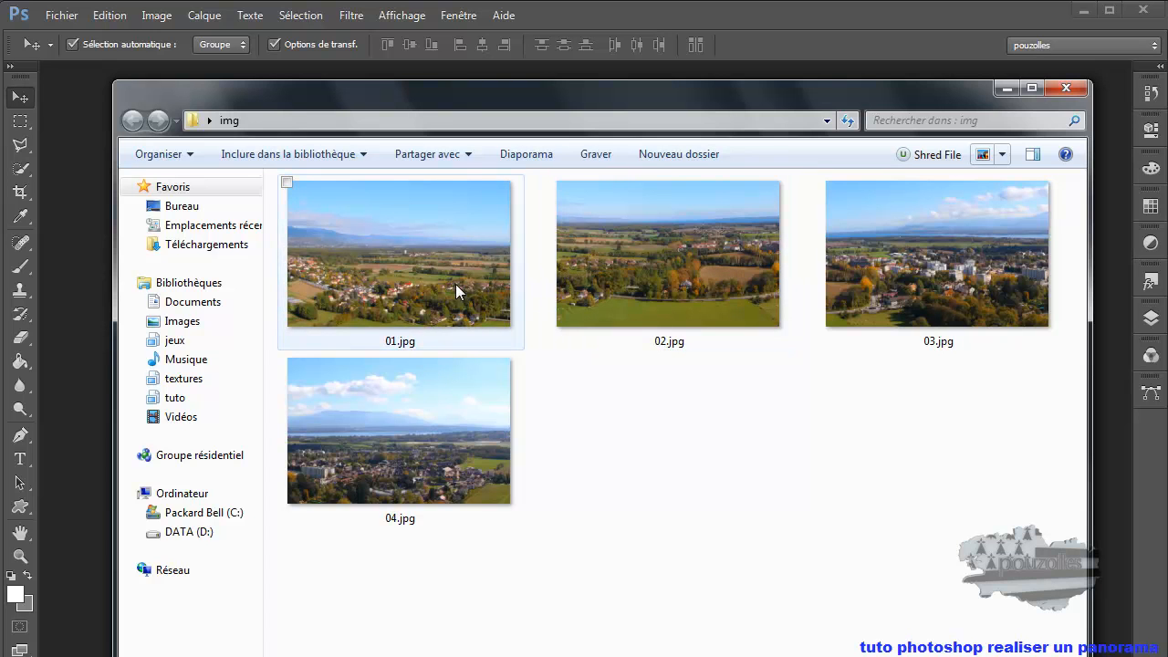
mouse_move(445, 190)
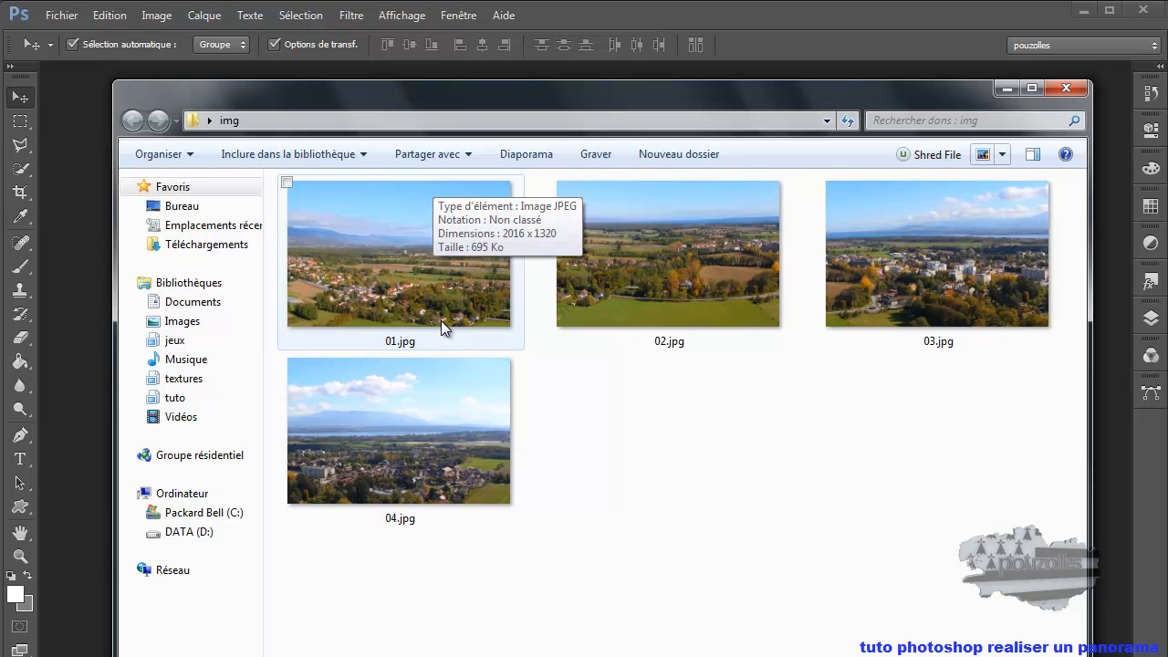
mouse_move(694, 331)
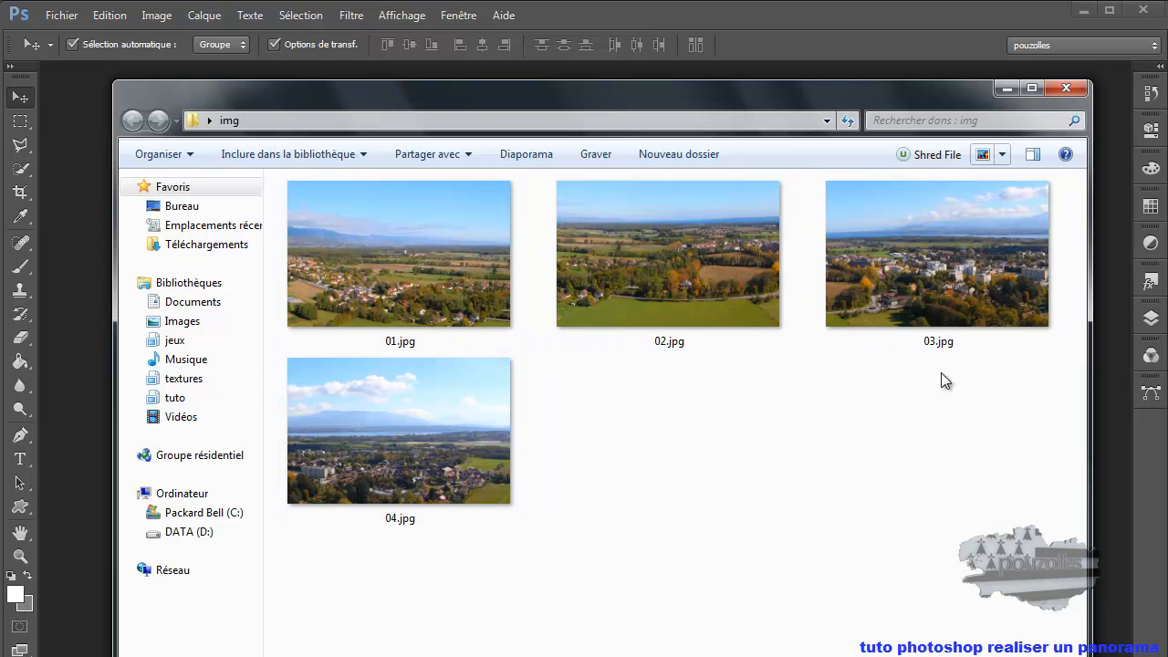
- Switch to Photoshop and open 01.jpg, 02.jpg, 03.jpg and 04.jpg from the img folder together
left_click(1005, 87)
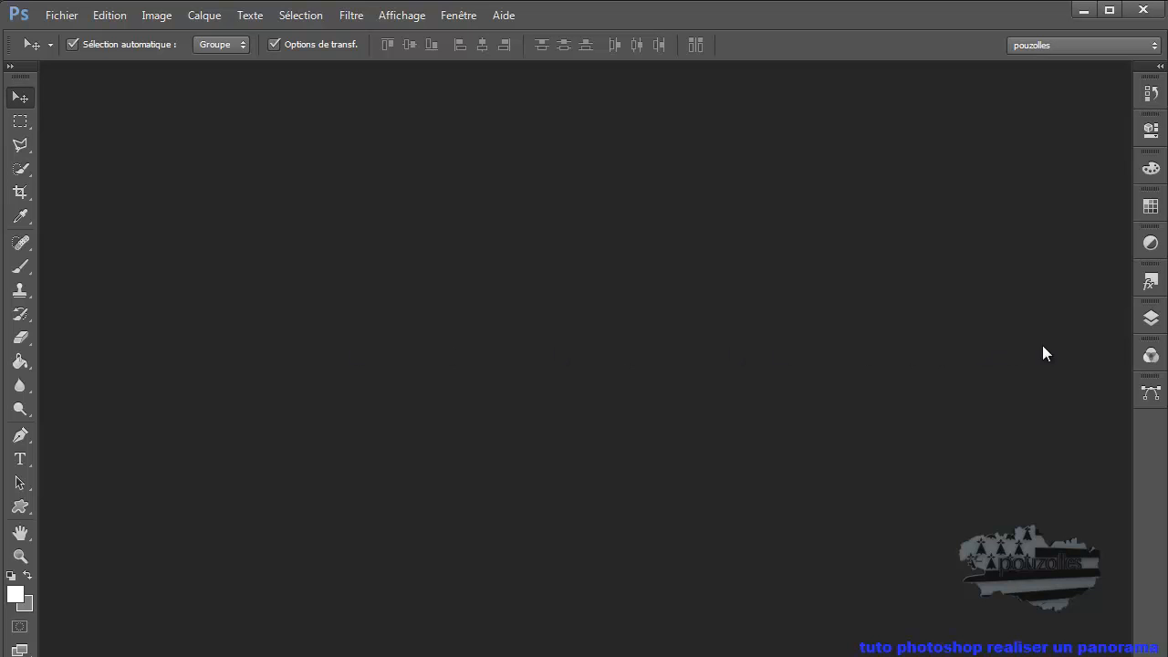
left_click(63, 16)
left_click(73, 52)
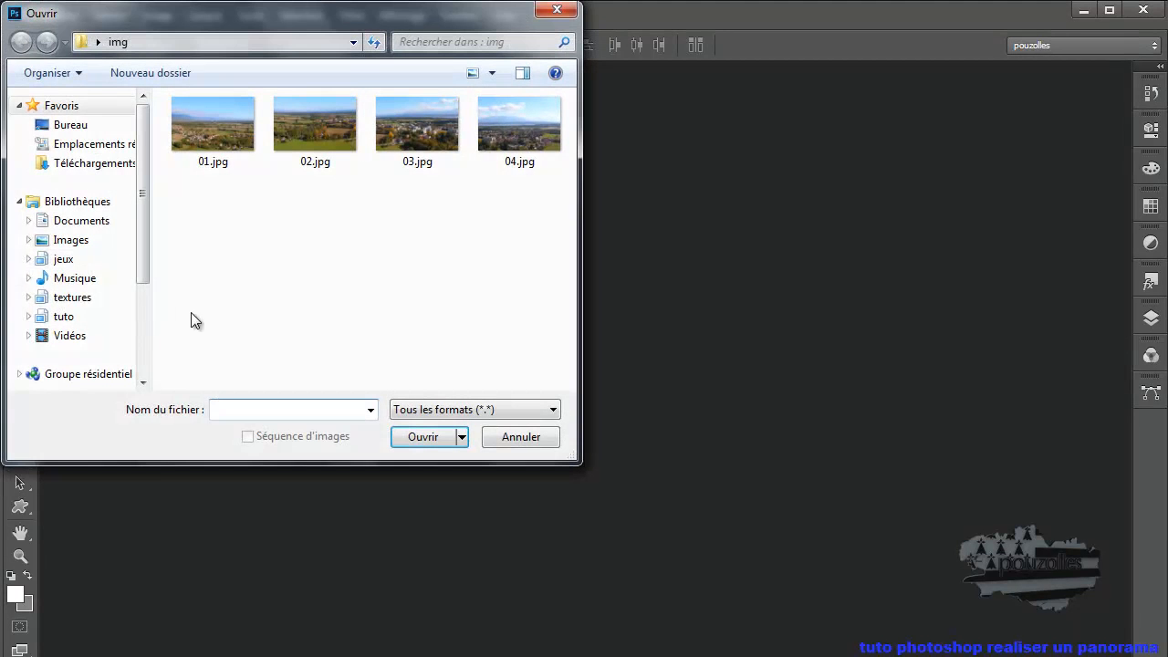
left_click_drag(204, 209, 515, 142)
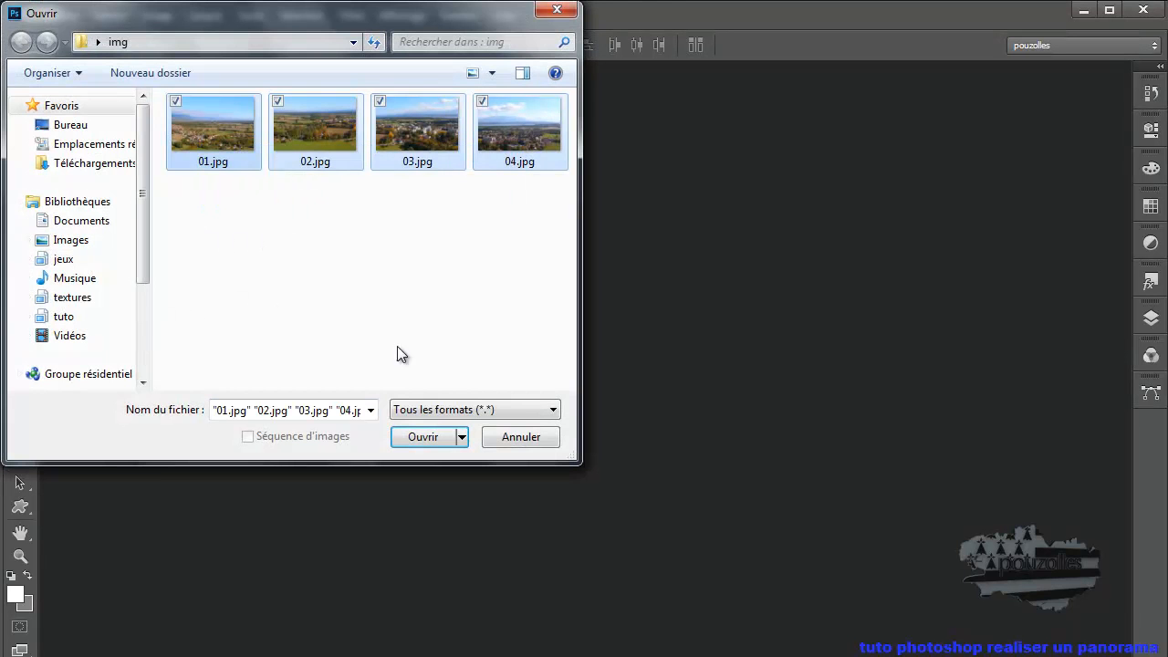
left_click(421, 437)
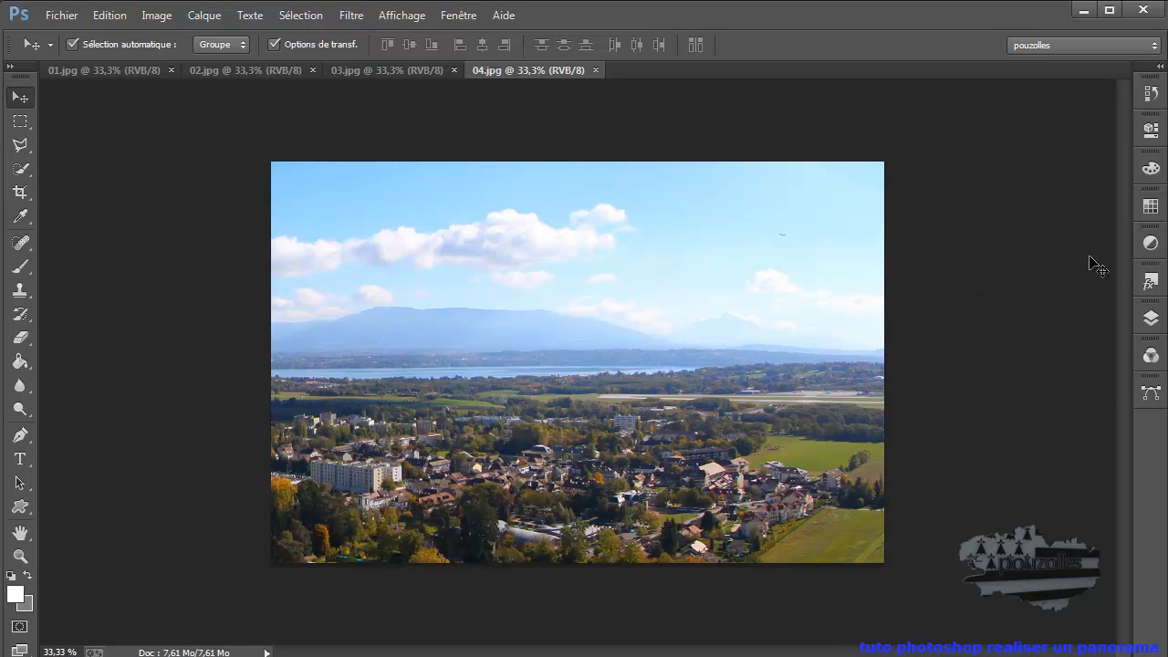
- Examine the four opened photos, 01.jpg through 04.jpg, one after another to compare their shared areas
left_click(127, 69)
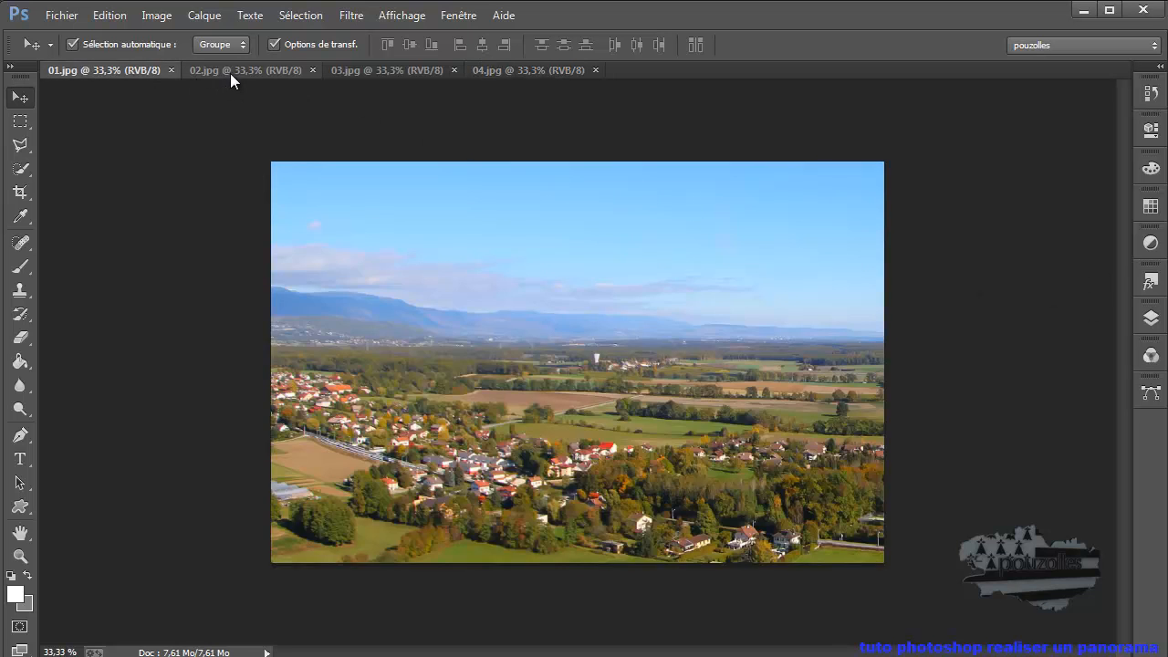
left_click(274, 71)
left_click(402, 71)
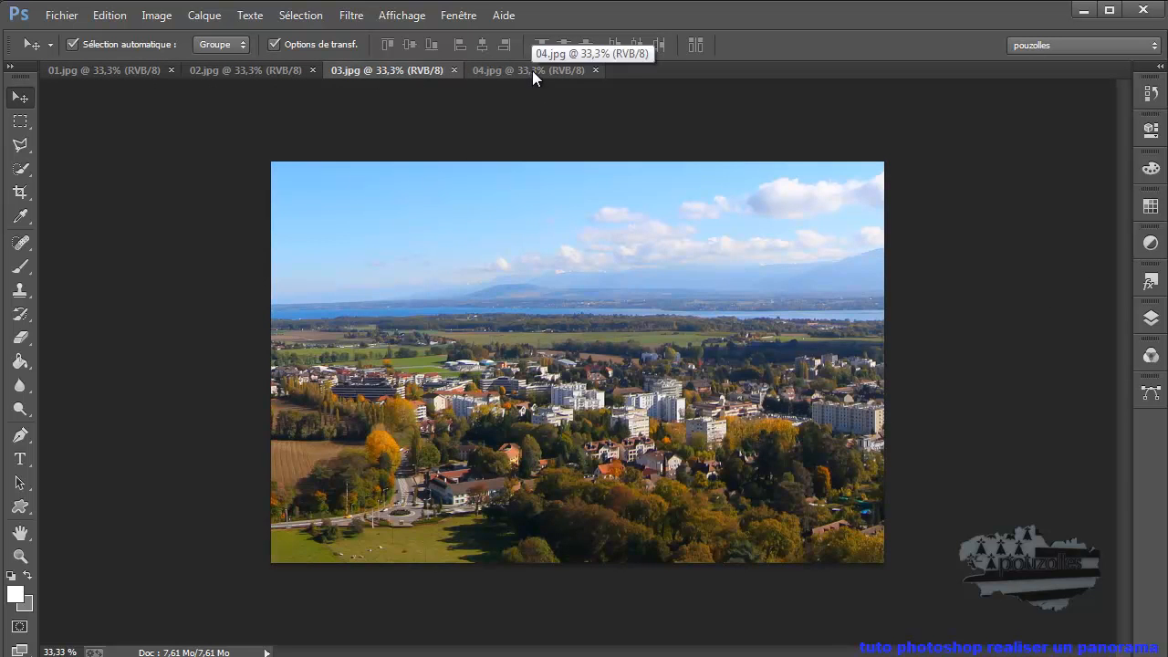
left_click(531, 71)
left_click(120, 73)
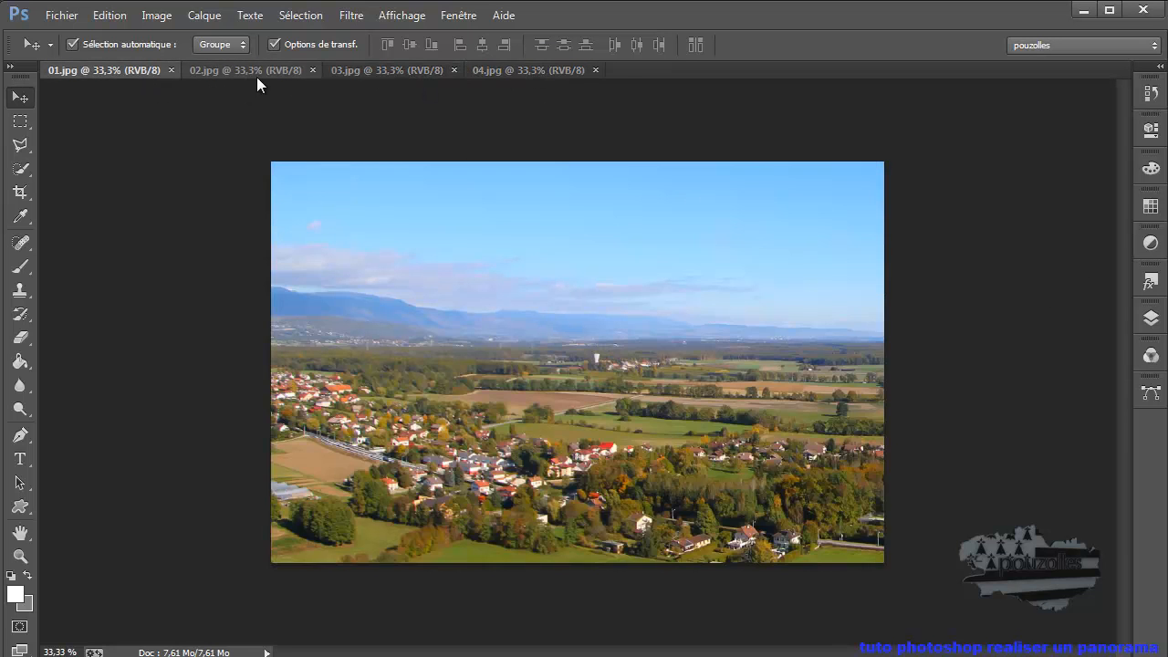
left_click(274, 75)
left_click(371, 73)
left_click(504, 76)
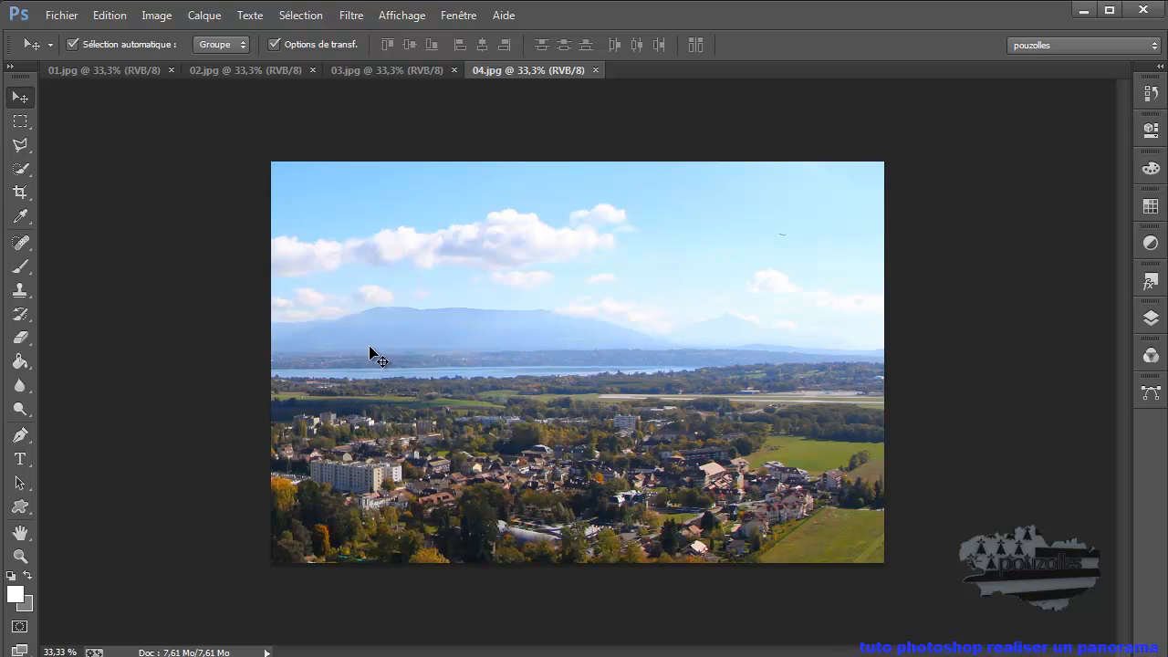
left_click(61, 16)
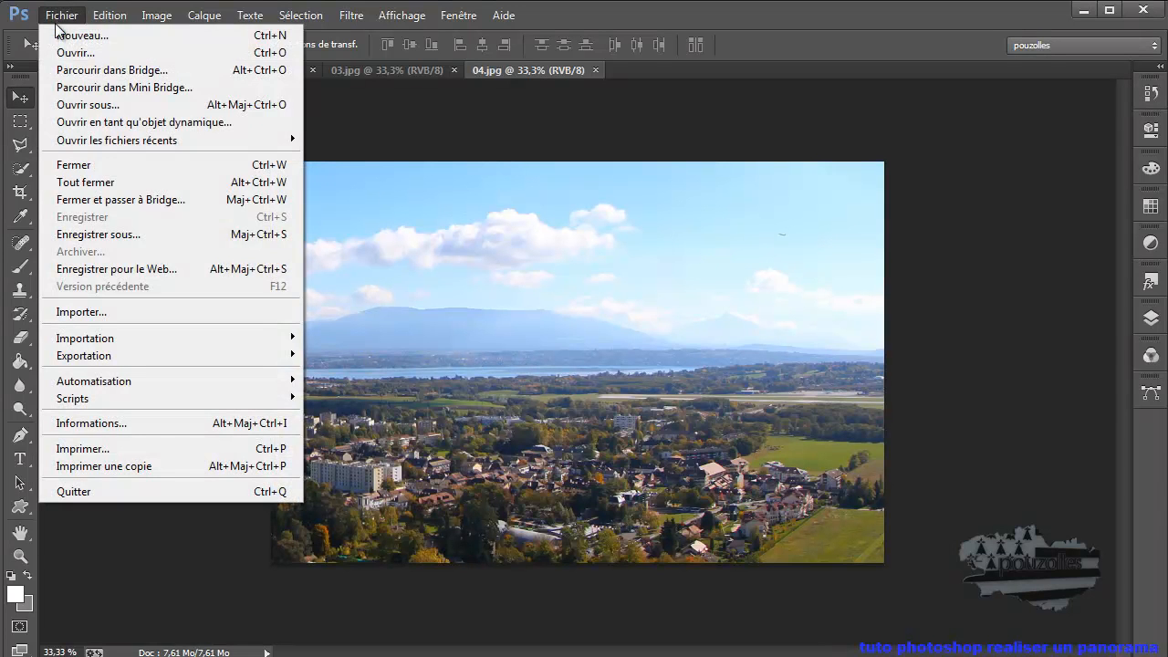
mouse_move(100, 383)
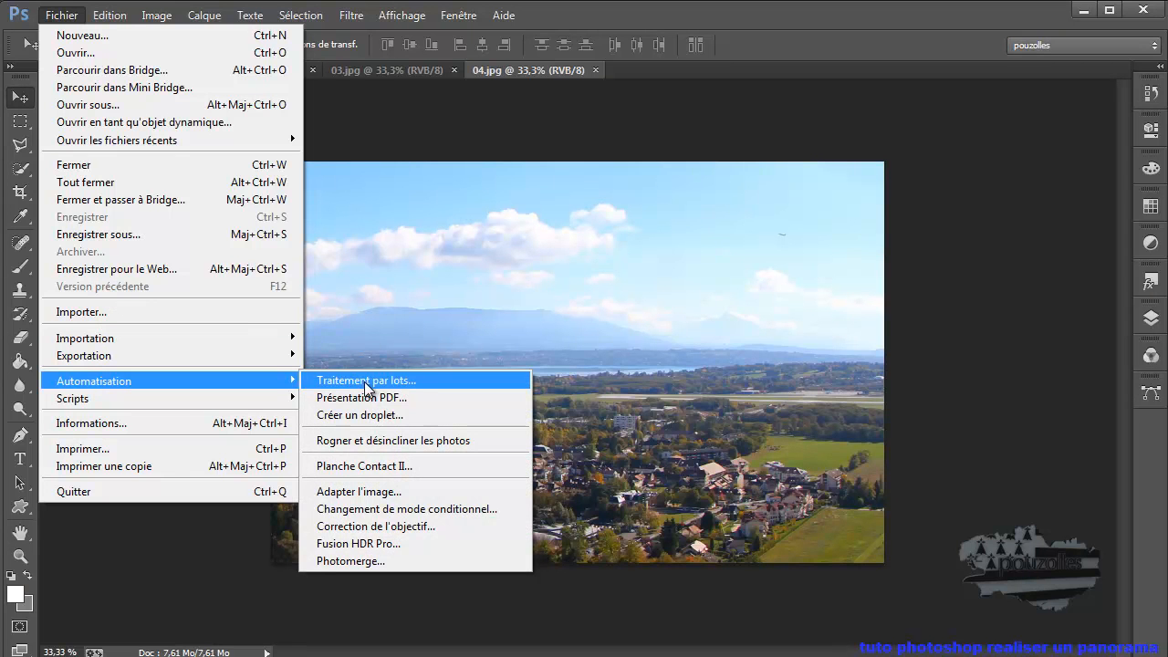
left_click(405, 559)
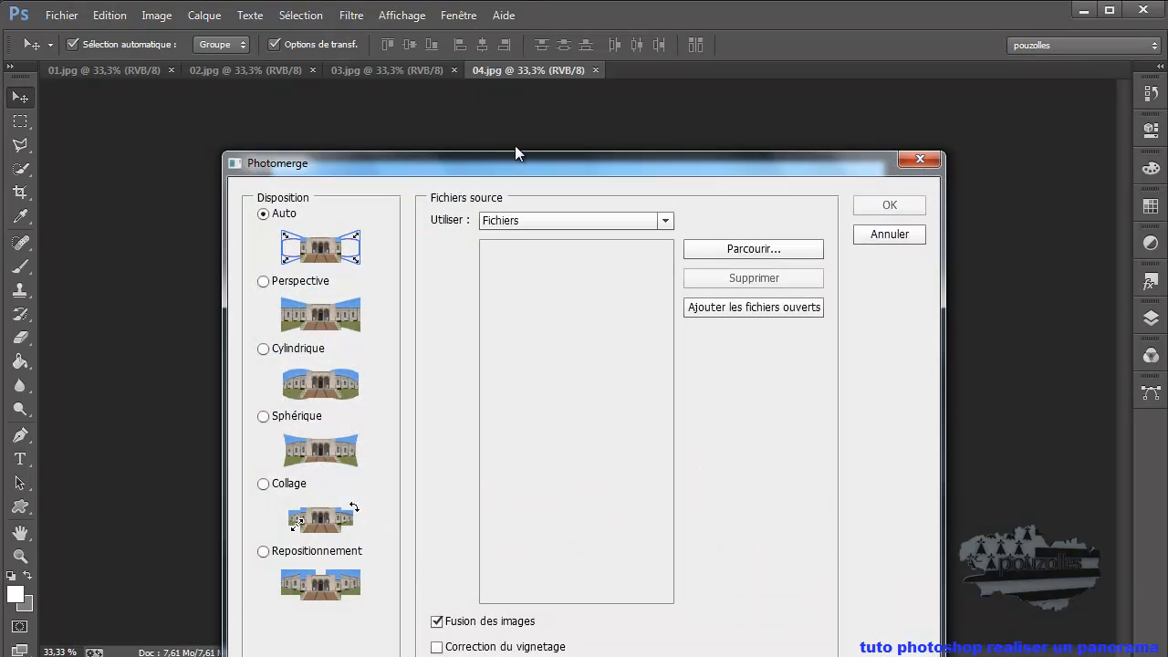
left_click_drag(546, 160, 533, 81)
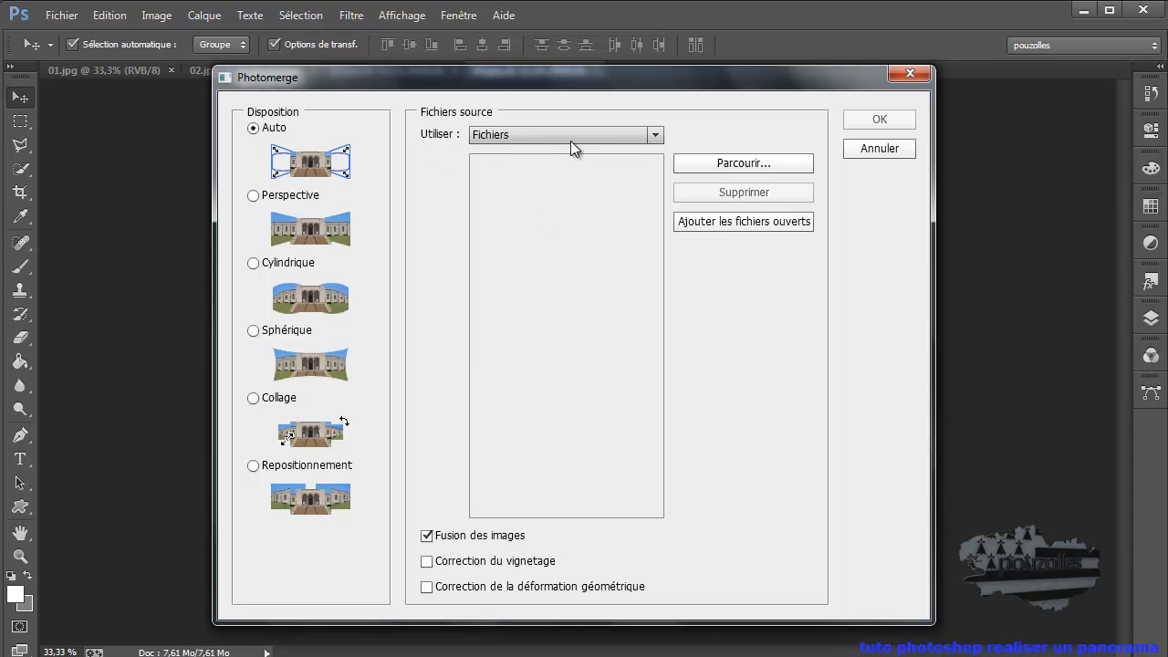
left_click(654, 135)
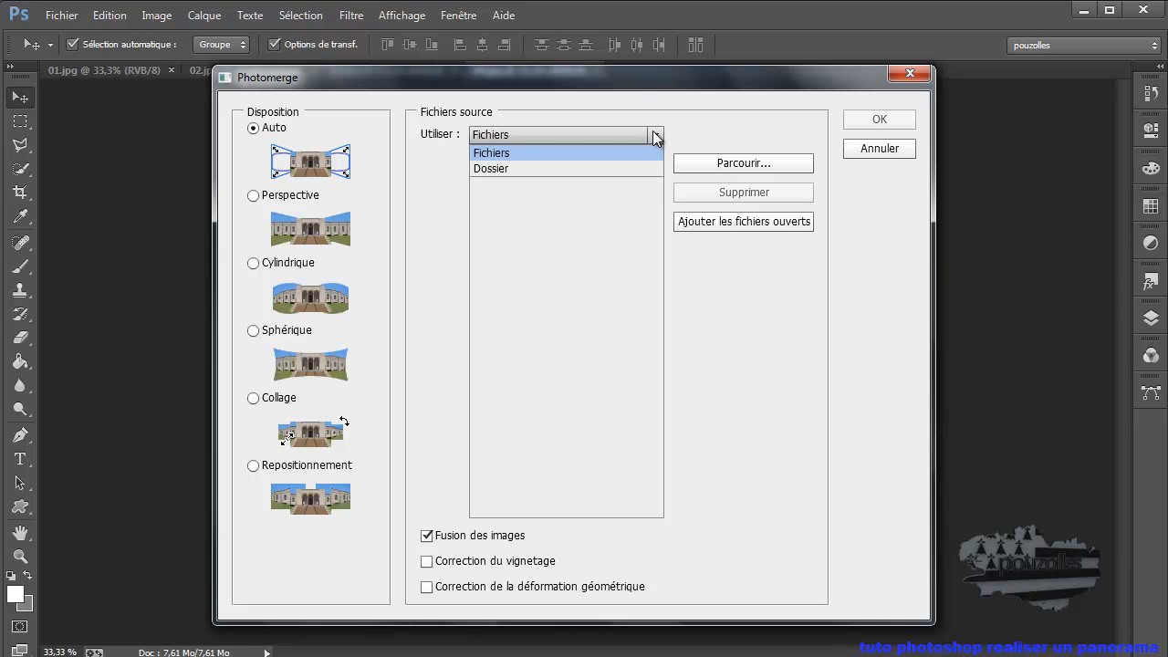
left_click(589, 168)
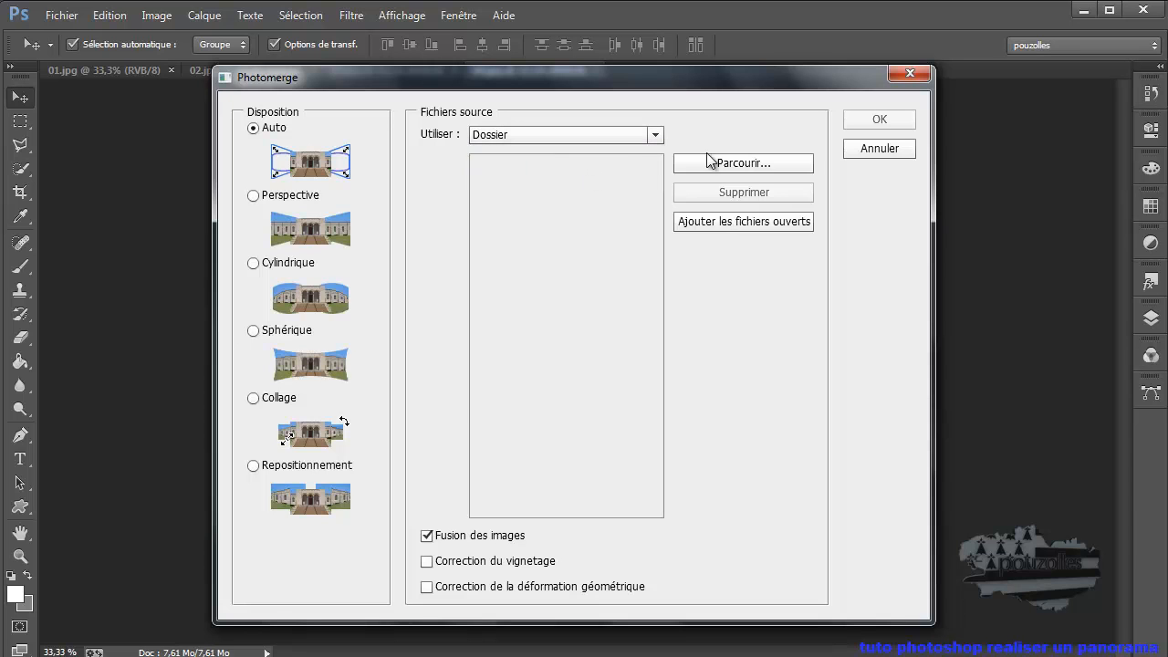
left_click(745, 164)
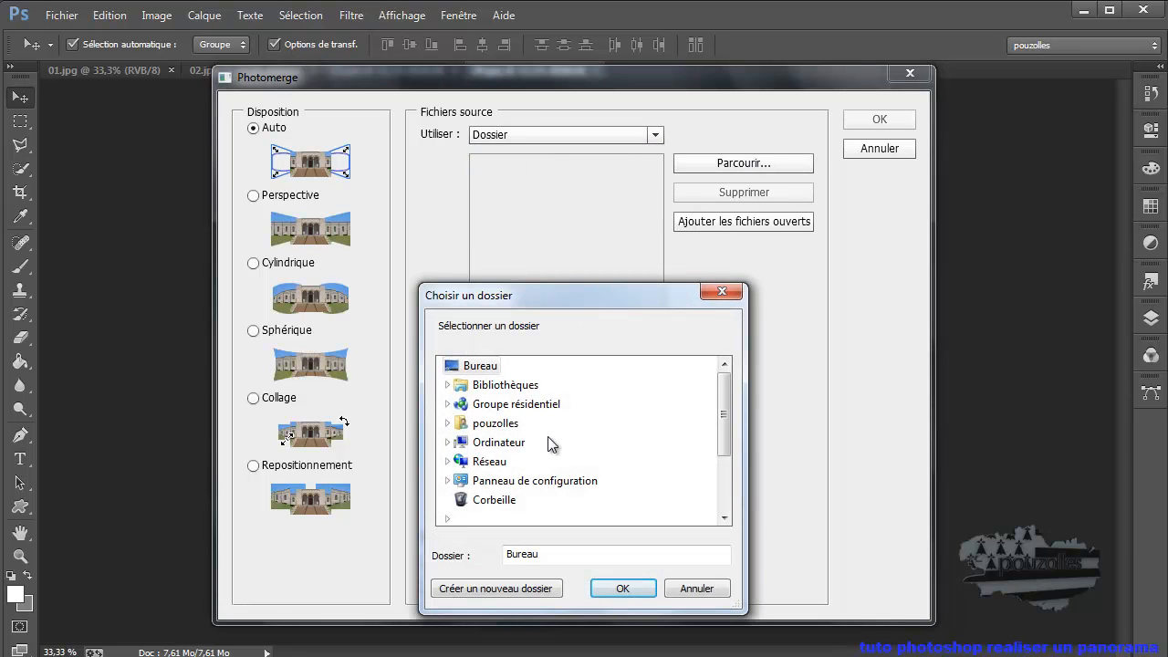
left_click(624, 589)
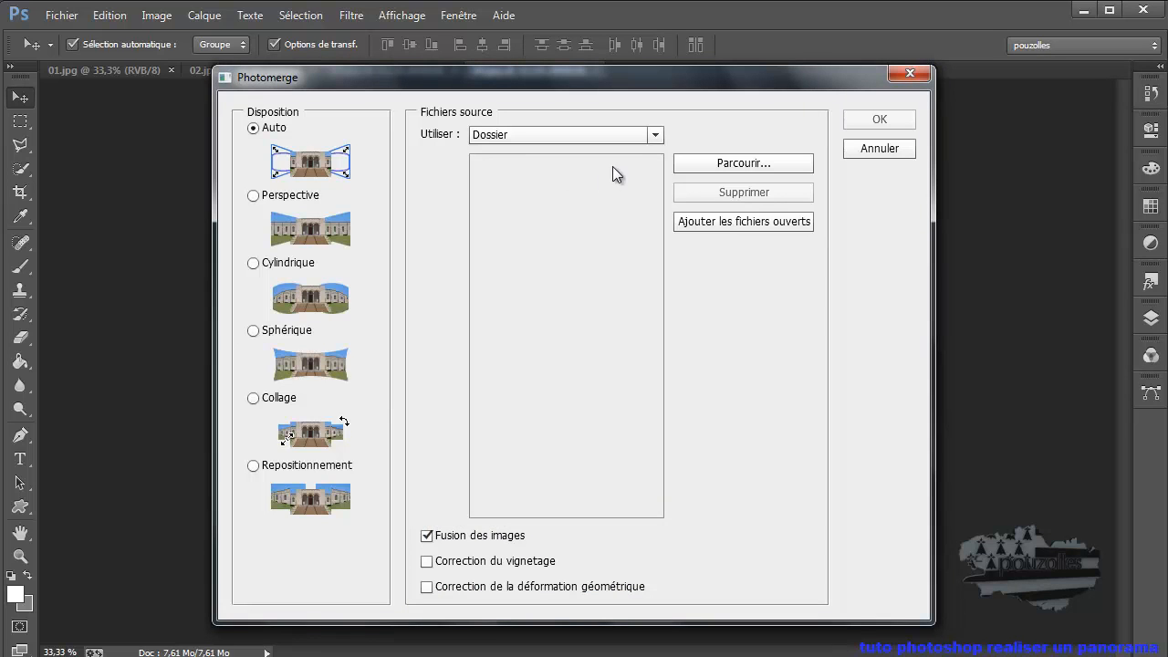
left_click(657, 135)
left_click(657, 136)
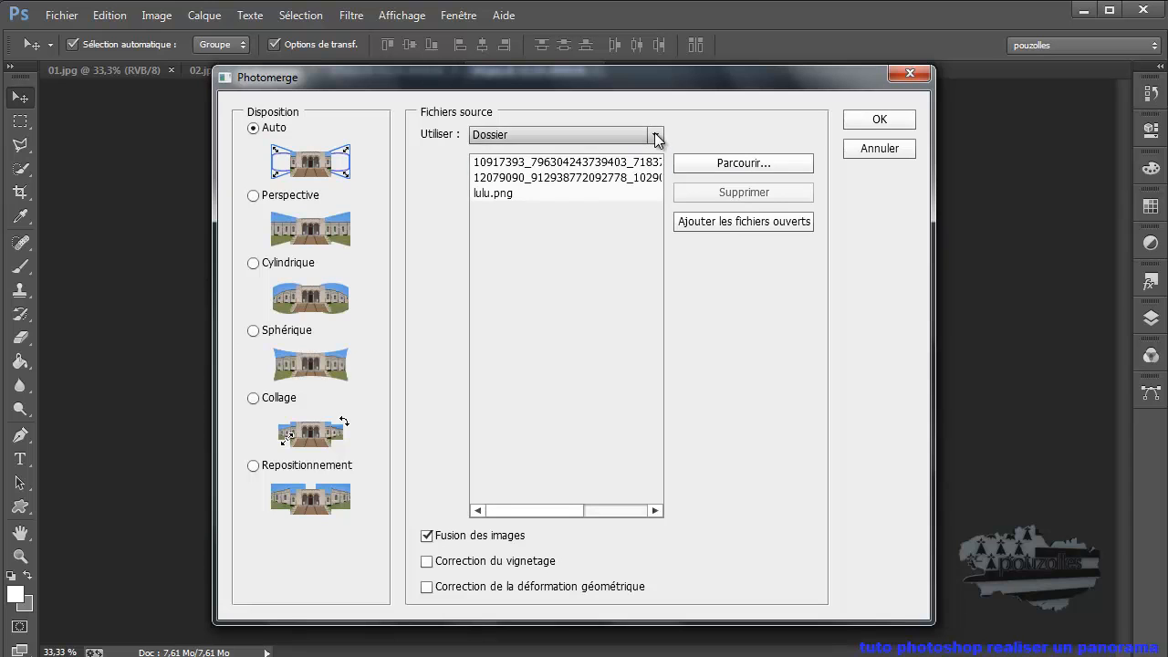
left_click(543, 194)
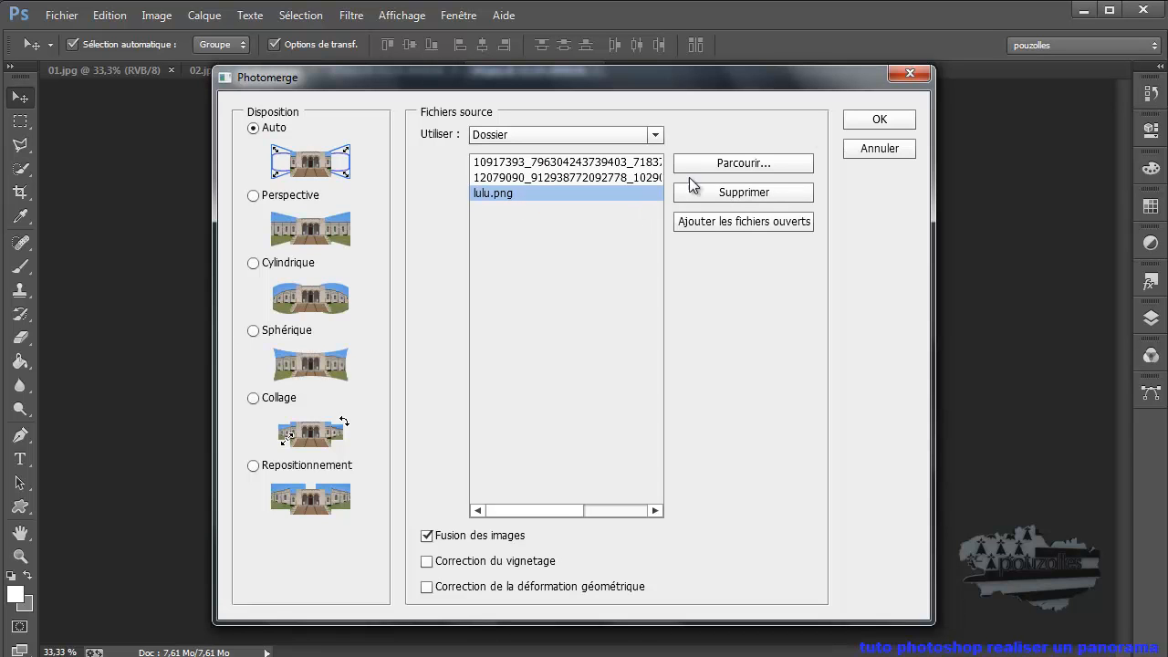
left_click(886, 149)
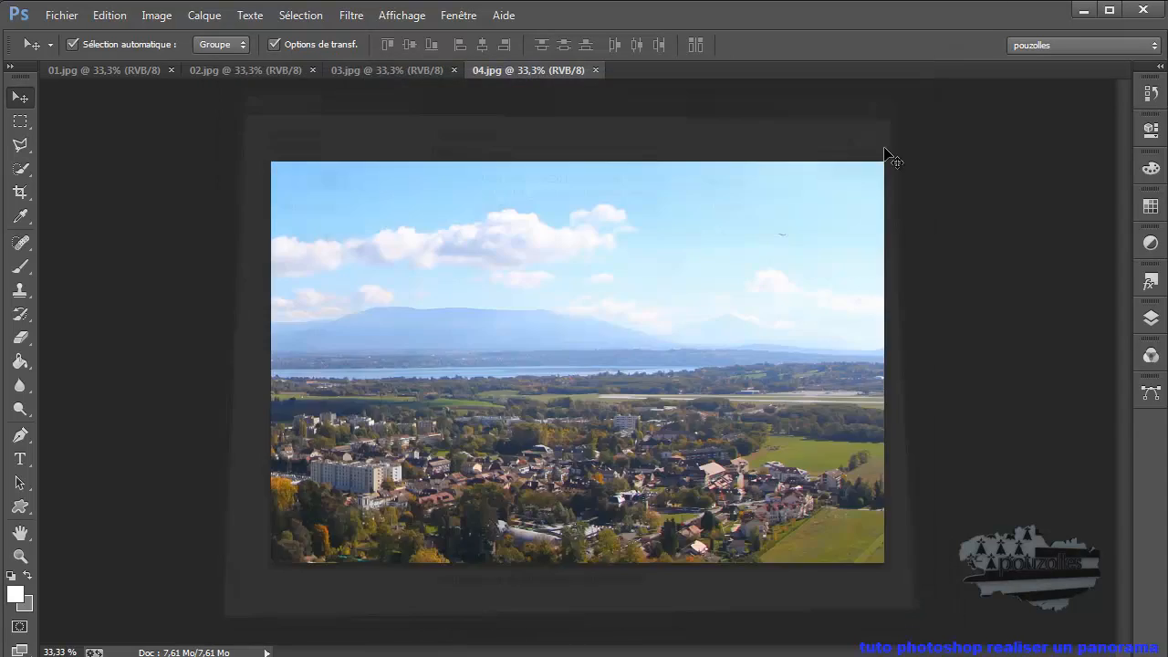
- Start Photomerge with individual files as the source and add the four open photos to its list
left_click(62, 16)
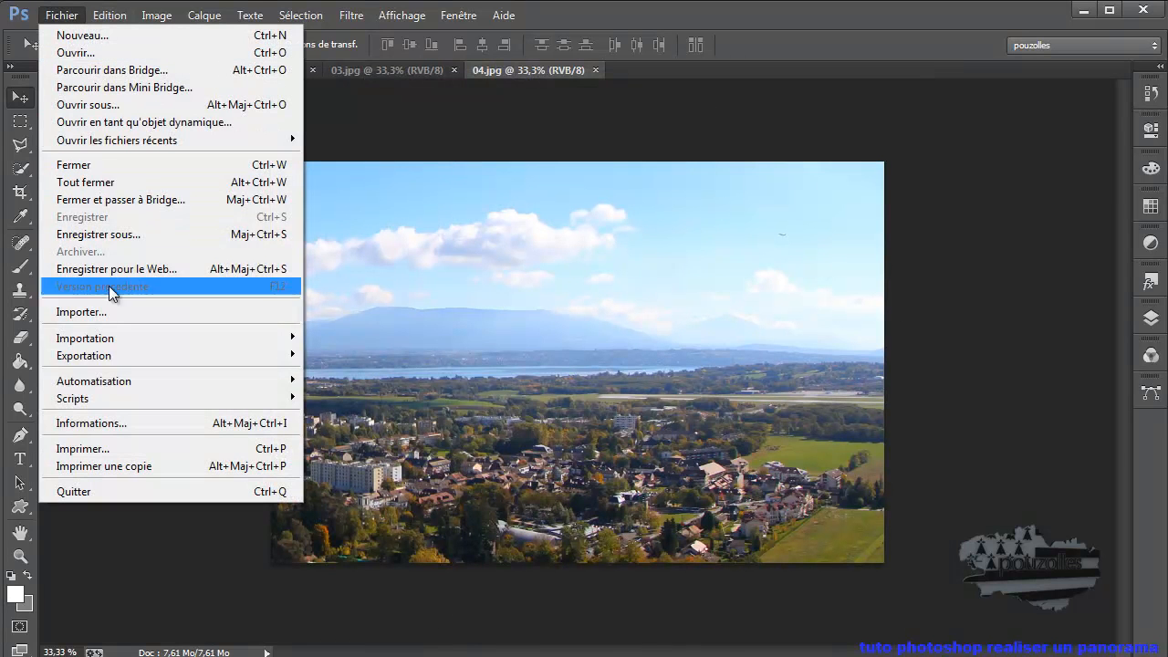
mouse_move(110, 377)
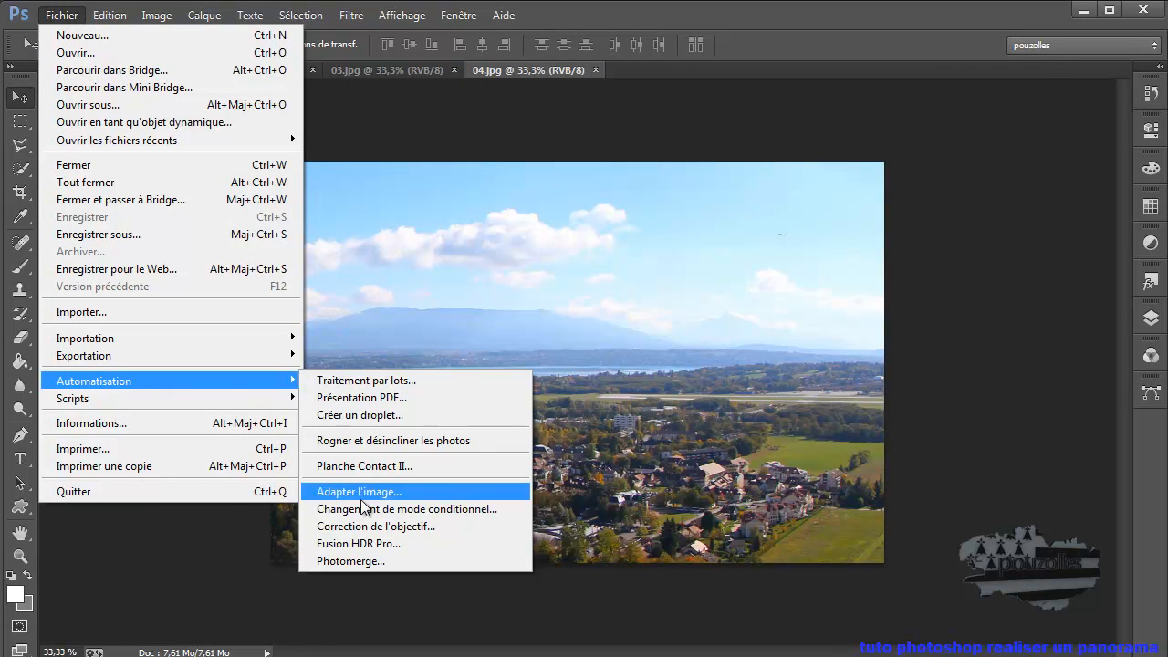
left_click(362, 561)
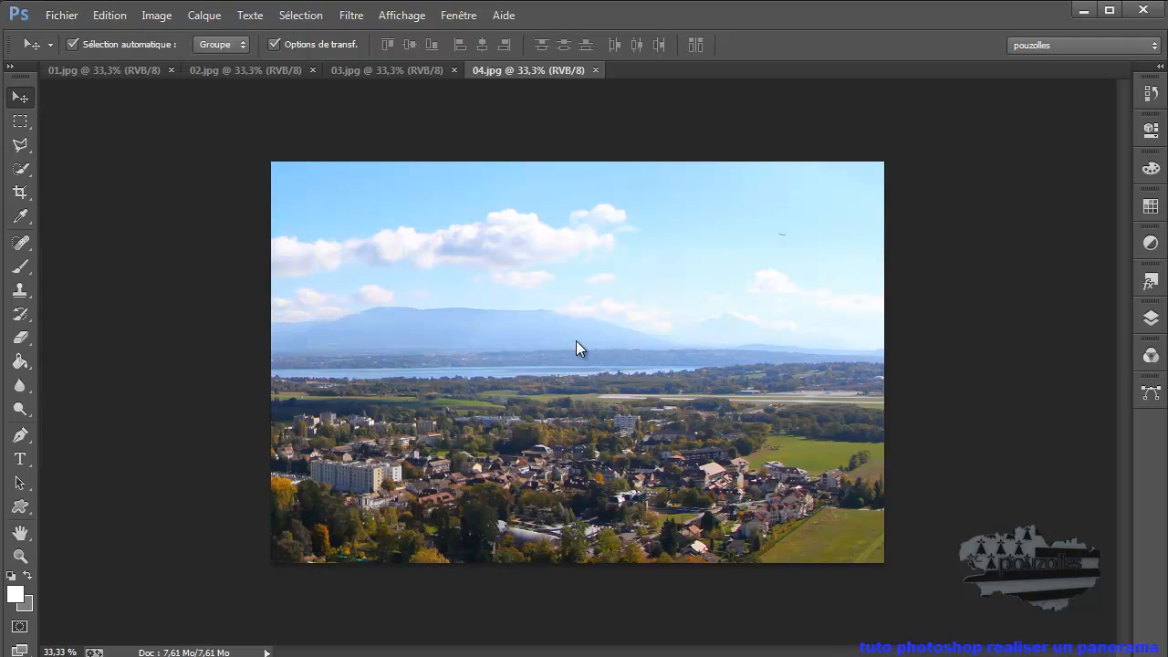
left_click_drag(591, 170, 574, 95)
left_click(647, 147)
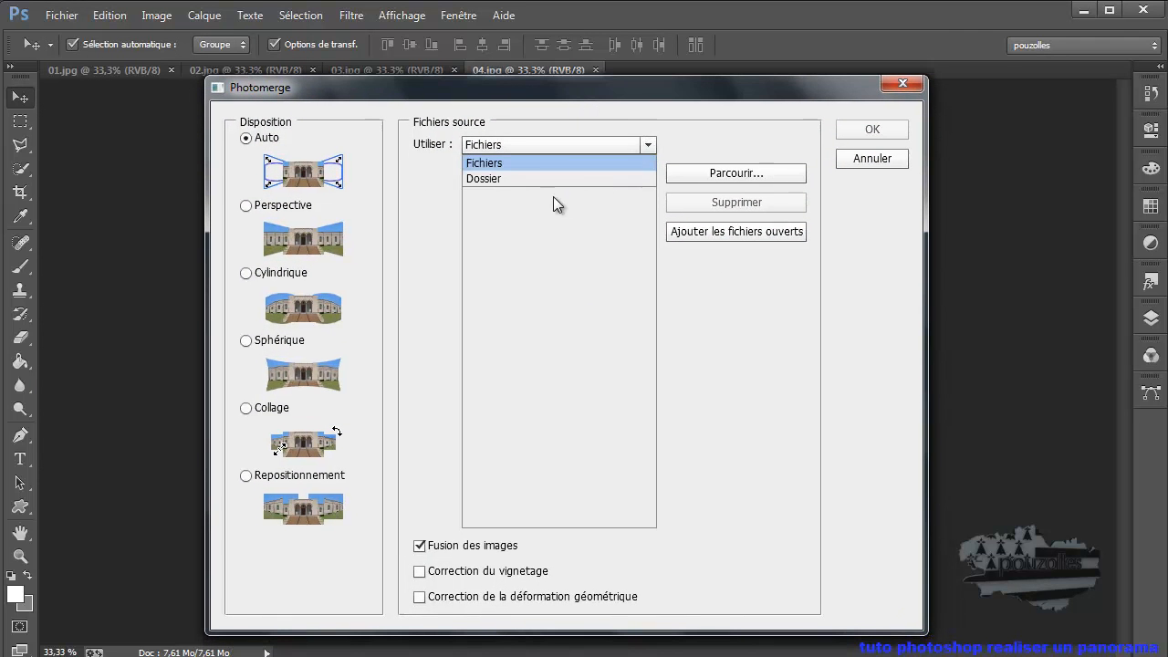
left_click(722, 140)
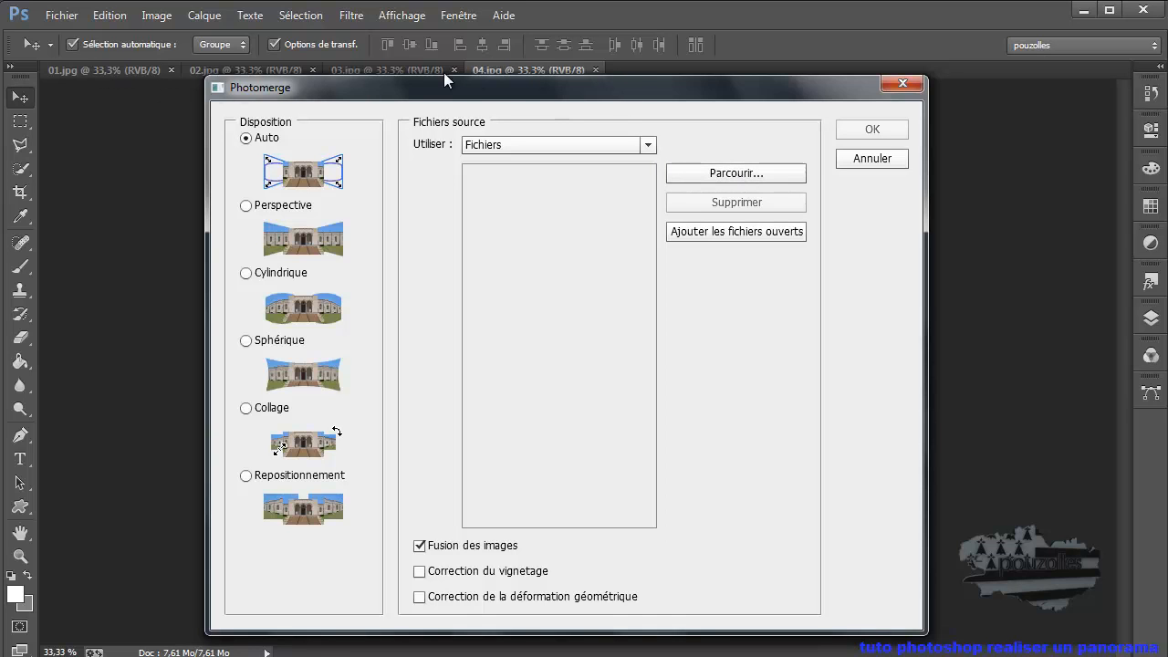
left_click(737, 230)
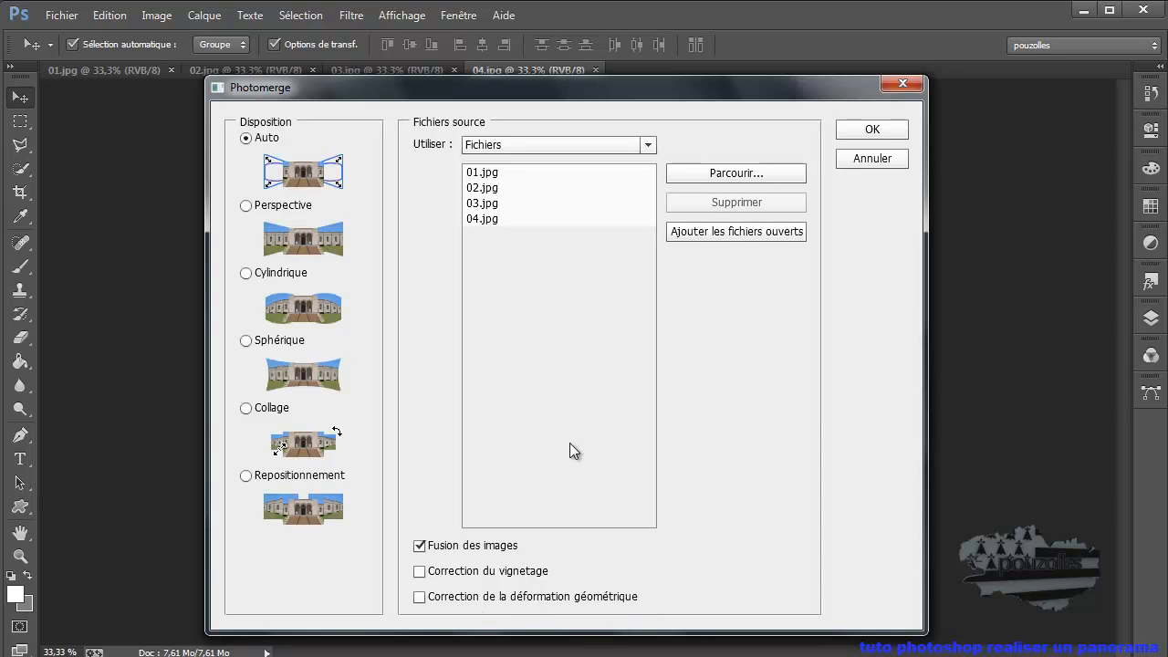
- Enable vignetting and geometric distortion correction and generate the panorama with the Auto layout and image blending
left_click(420, 572)
left_click(438, 604)
left_click(874, 129)
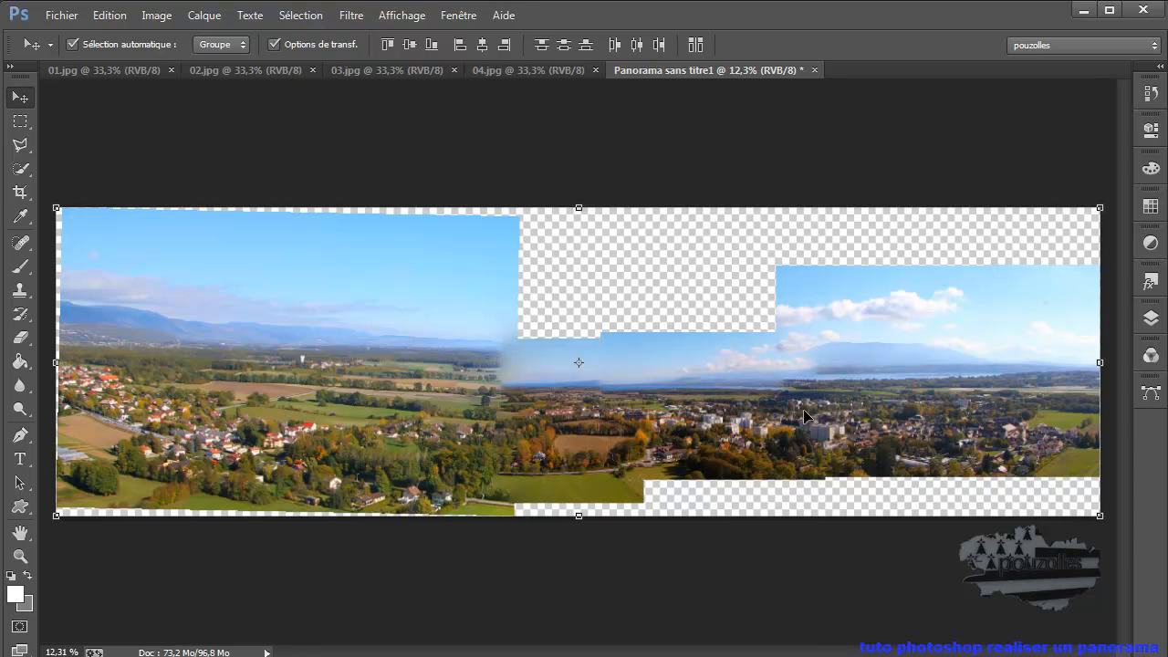
- Close the generated panorama document without saving it
left_click(815, 70)
left_click(595, 256)
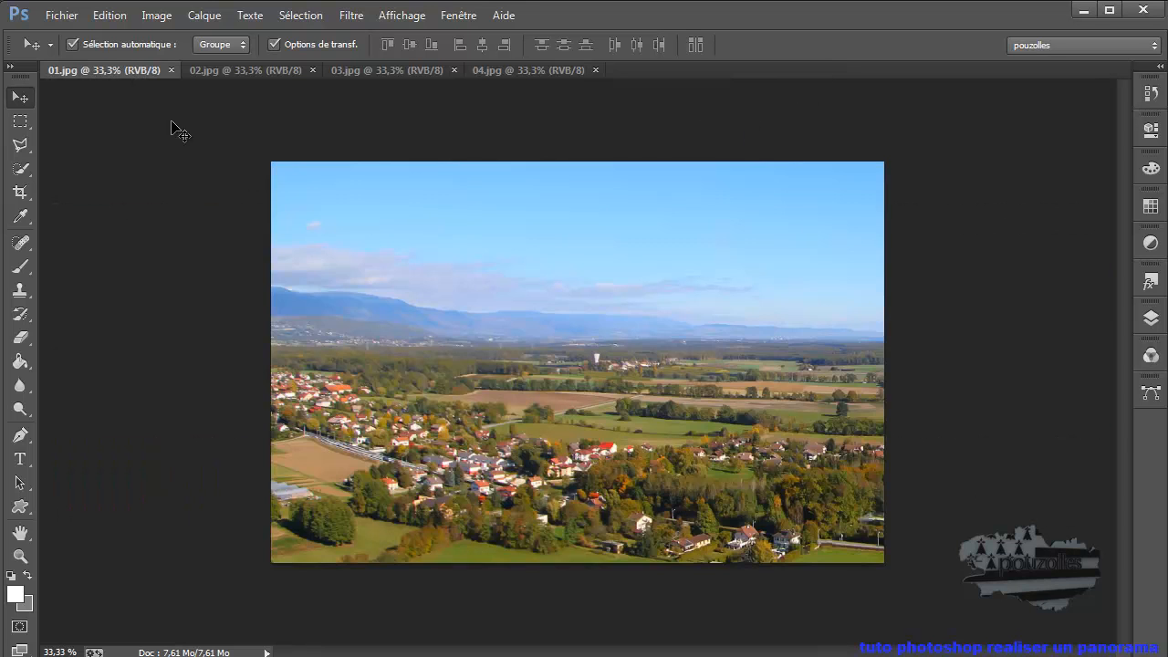
- Run Photomerge on the four open photos with the Auto layout and image blending, leaving vignetting and geometric distortion correction off
left_click(62, 15)
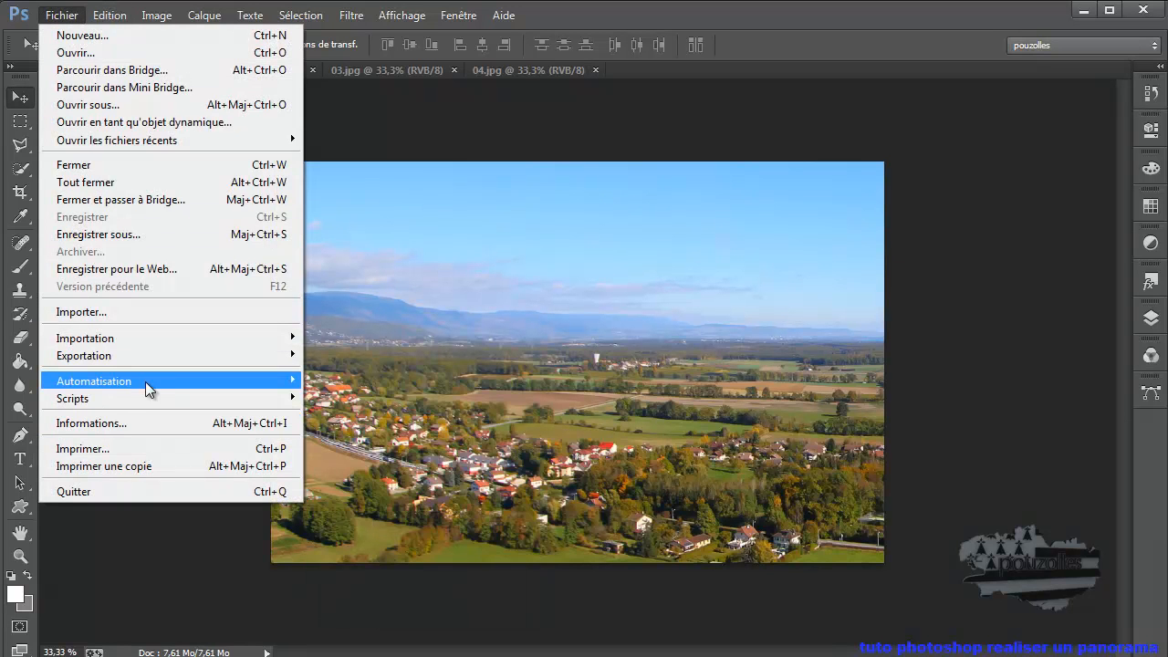
mouse_move(252, 383)
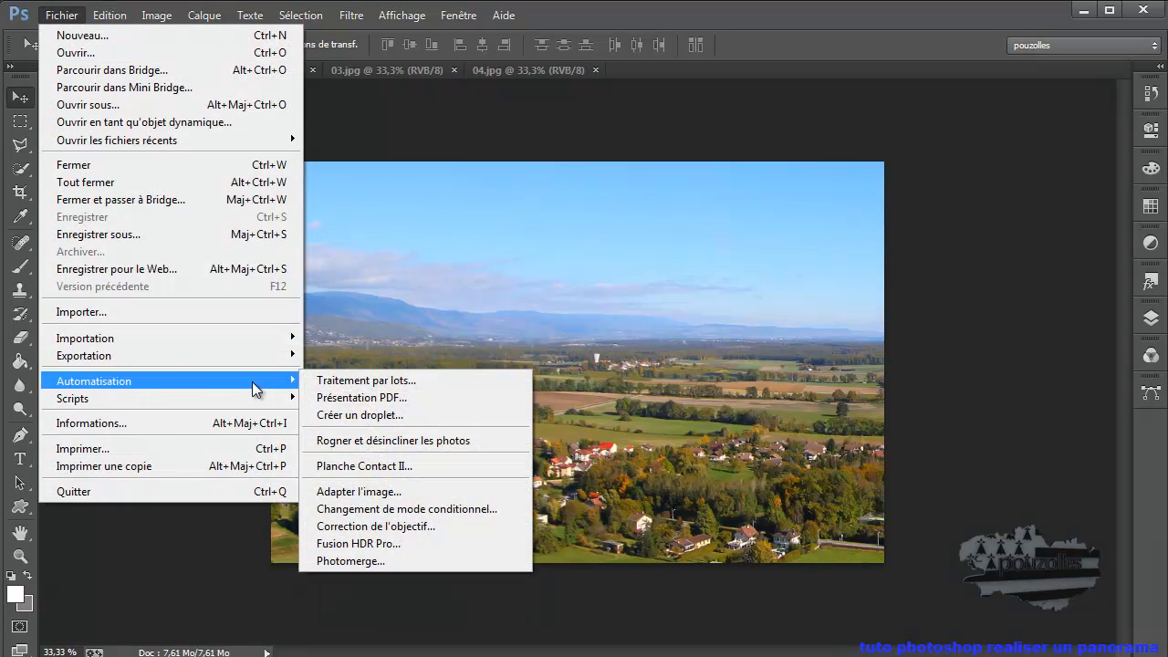
left_click(378, 563)
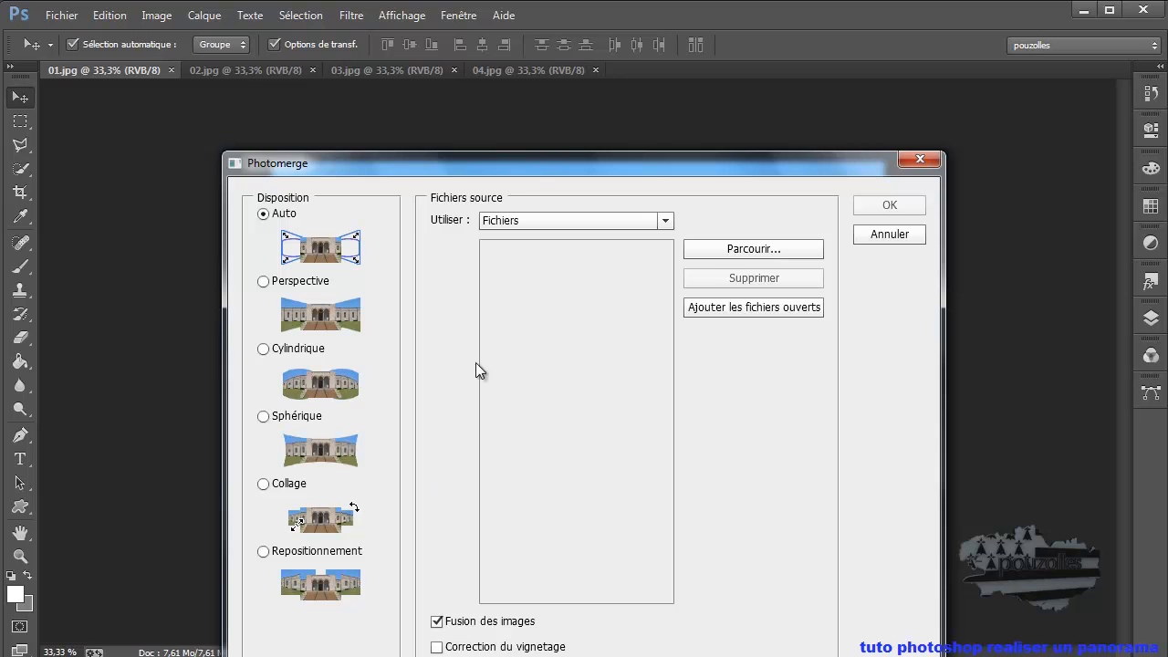
left_click_drag(536, 160, 503, 88)
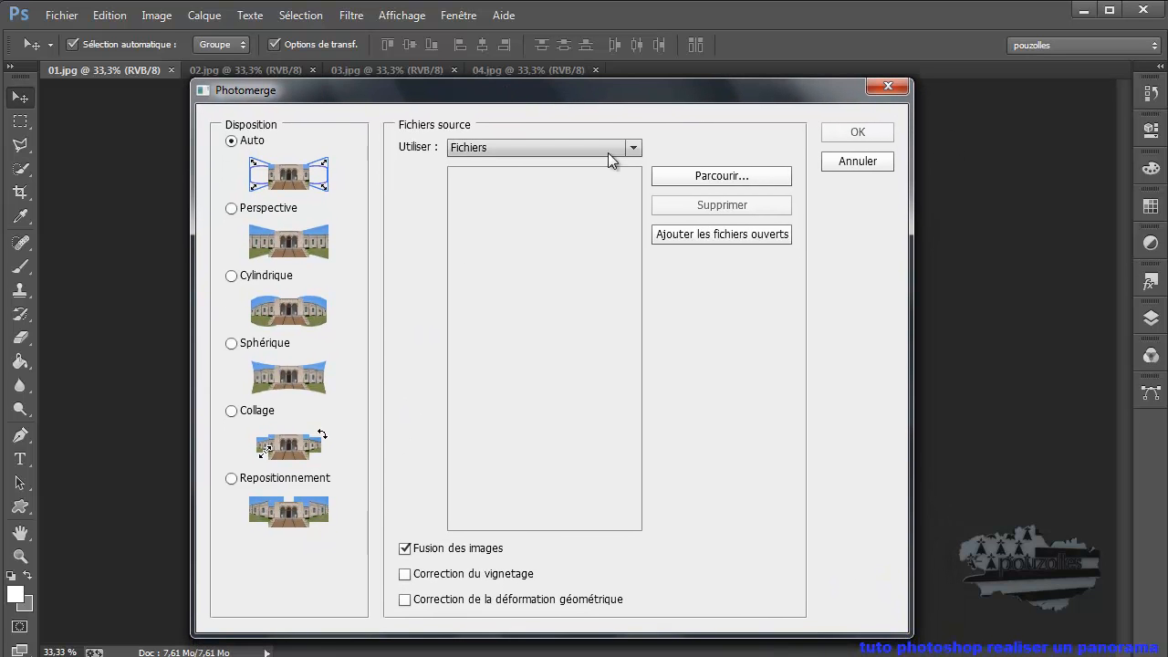
left_click(724, 233)
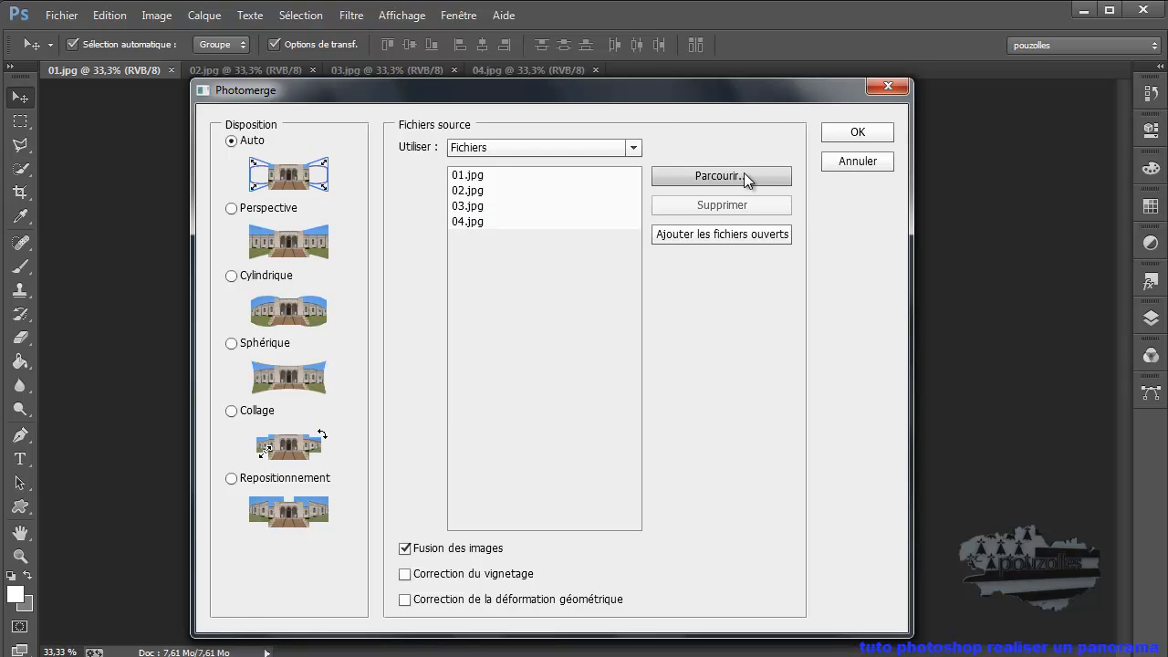
left_click(856, 135)
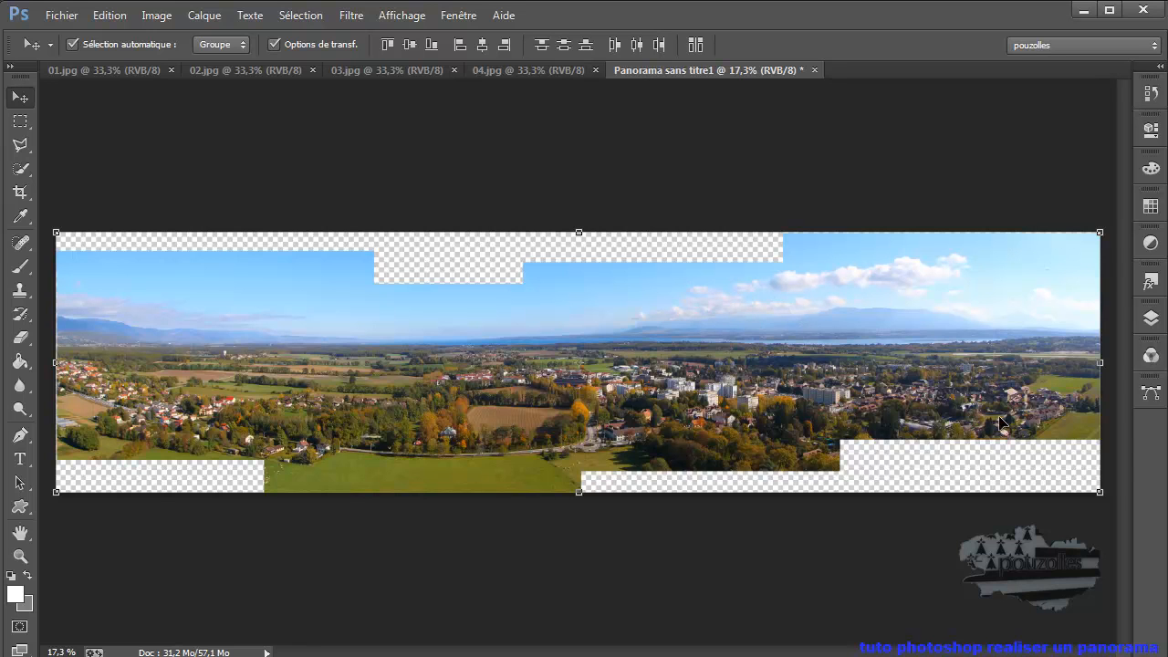
- Hide and show each of the four photo layers in turn to examine how their masks fit together
left_click(1151, 318)
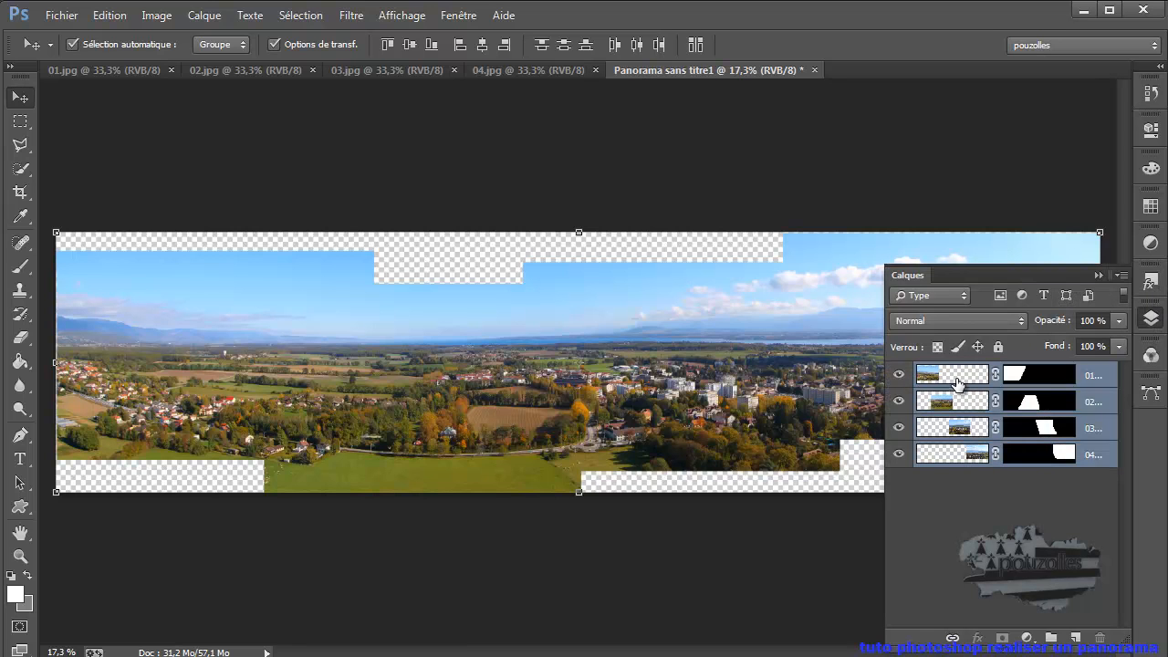
left_click(899, 374)
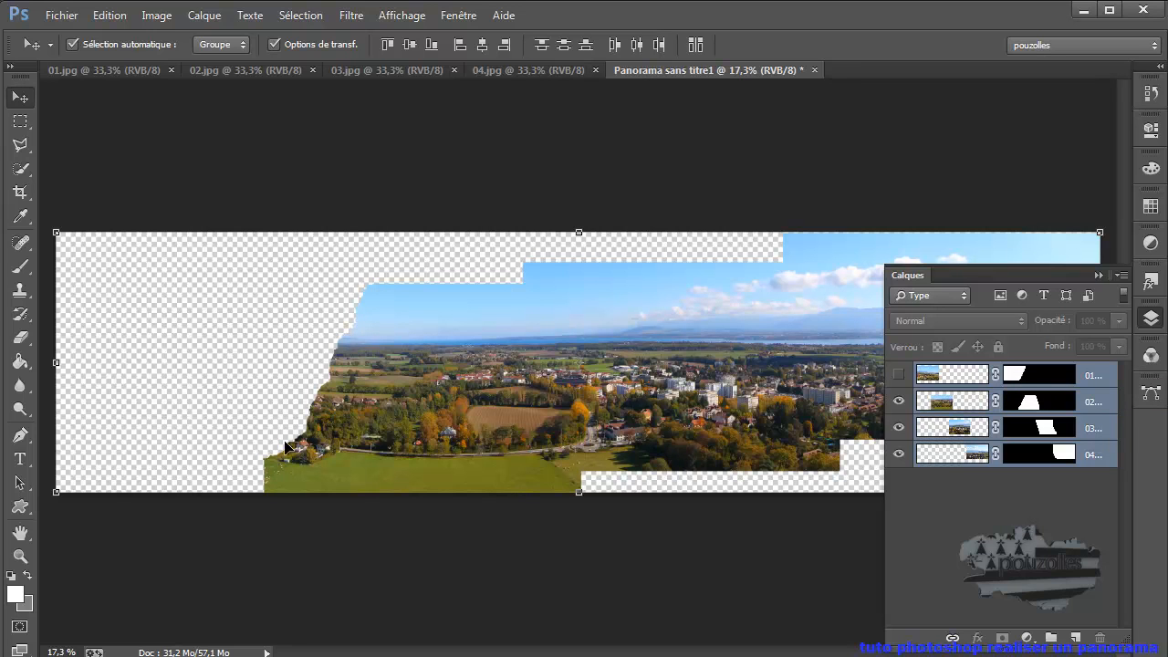
left_click(899, 374)
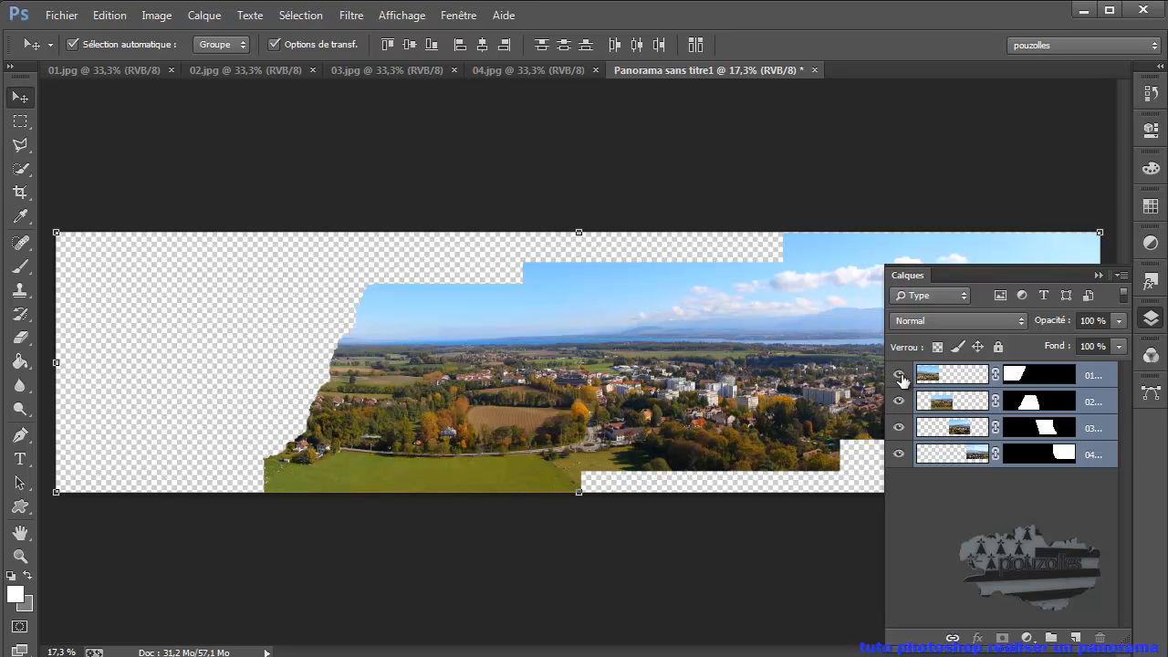
left_click(901, 401)
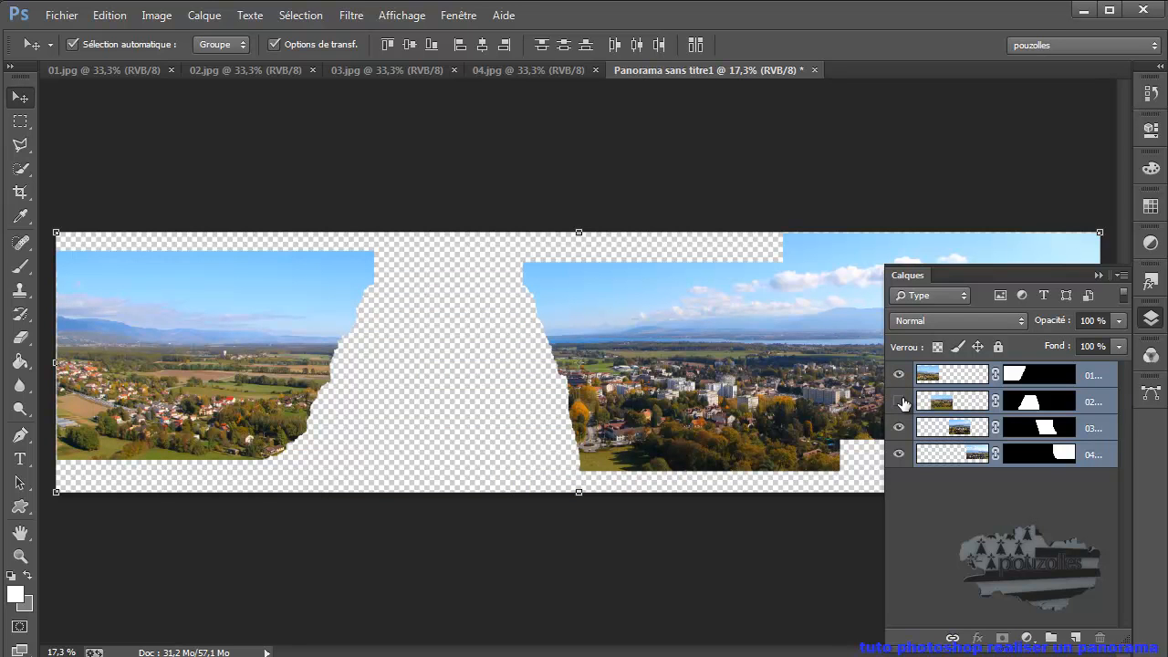
left_click(899, 401)
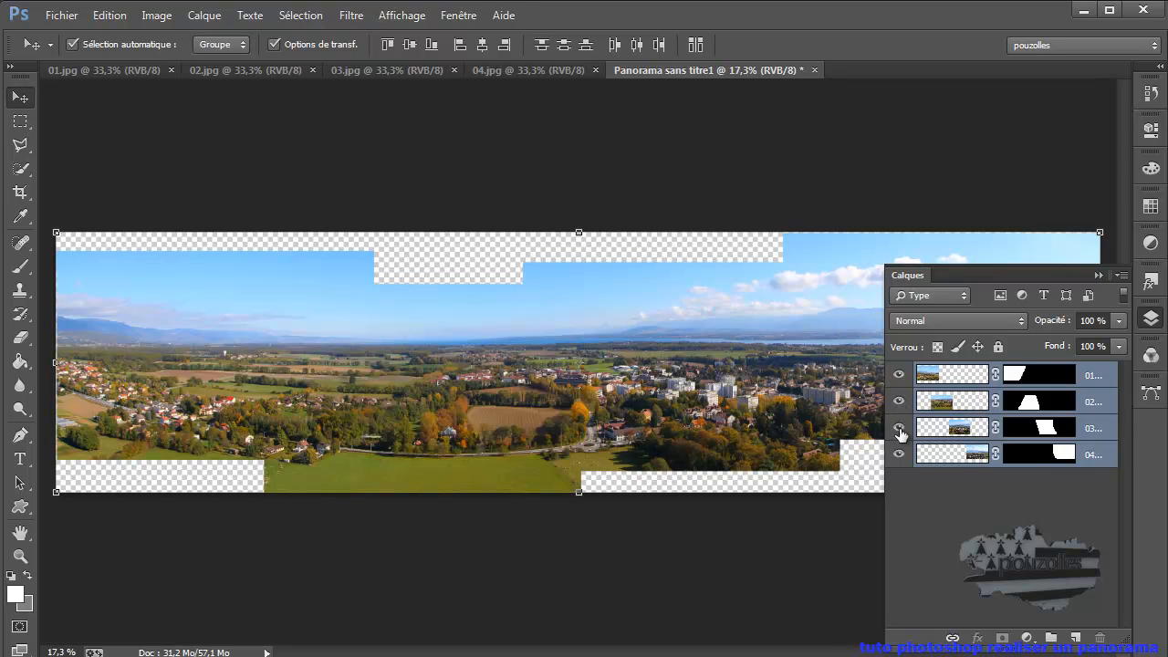
left_click(900, 427)
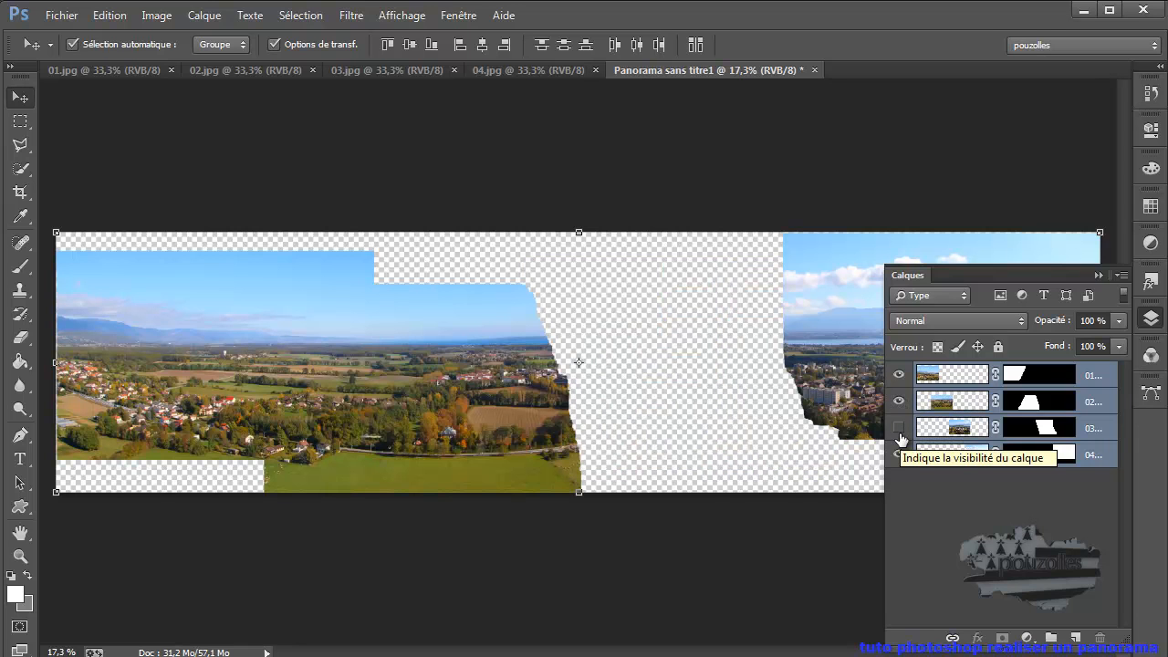
left_click(901, 429)
left_click(901, 454)
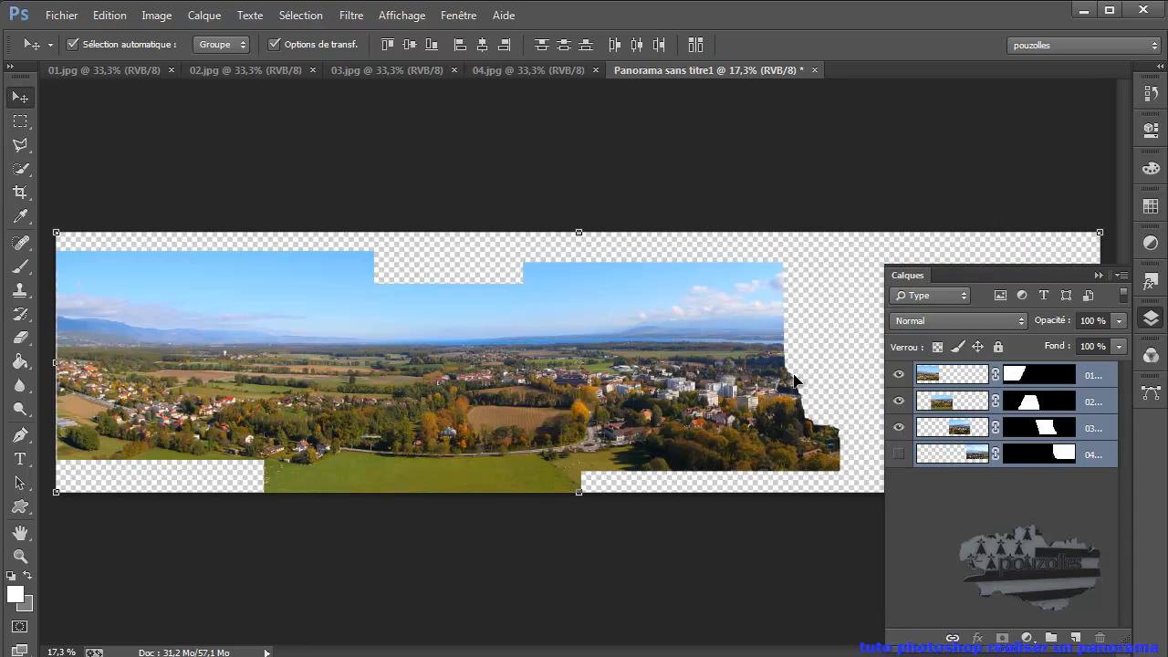
left_click(898, 454)
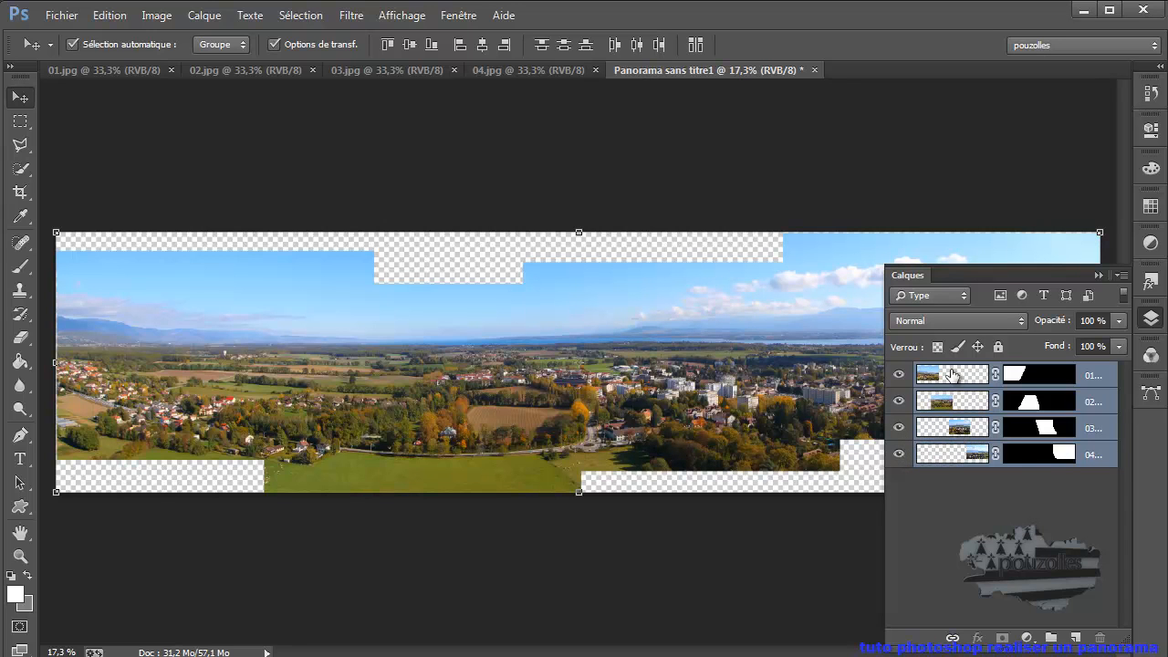
left_click(1099, 275)
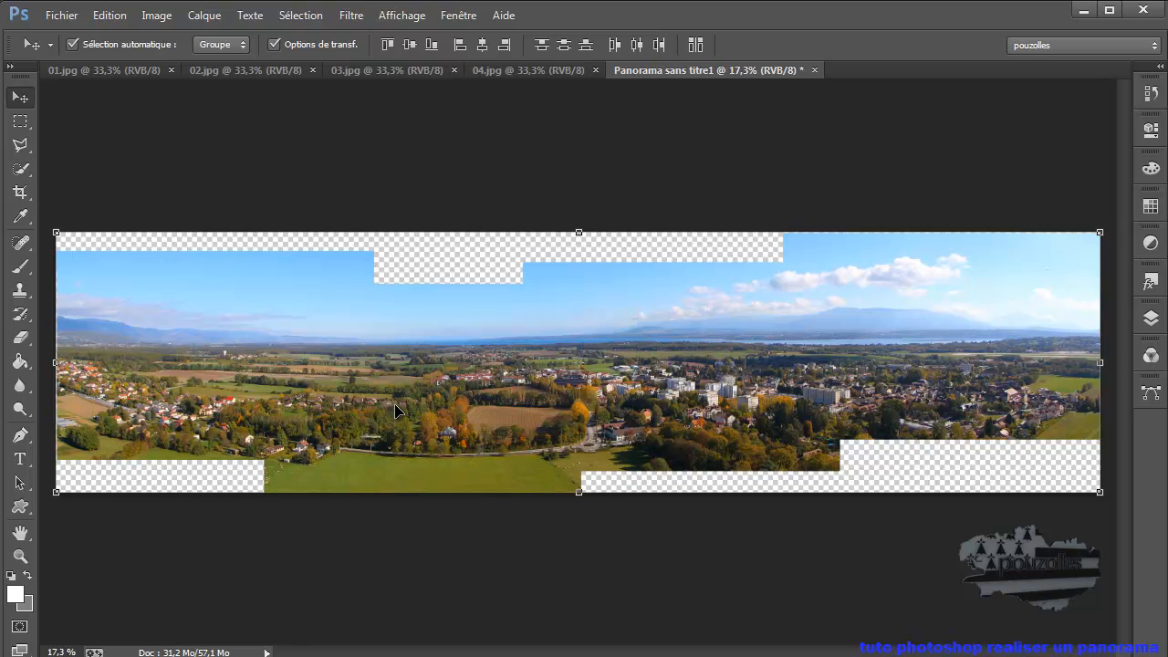
- Select the whole canvas, copy it merged and place the combined panorama on a new layer above the four photo layers
key("ctrl+a")
left_click(100, 16)
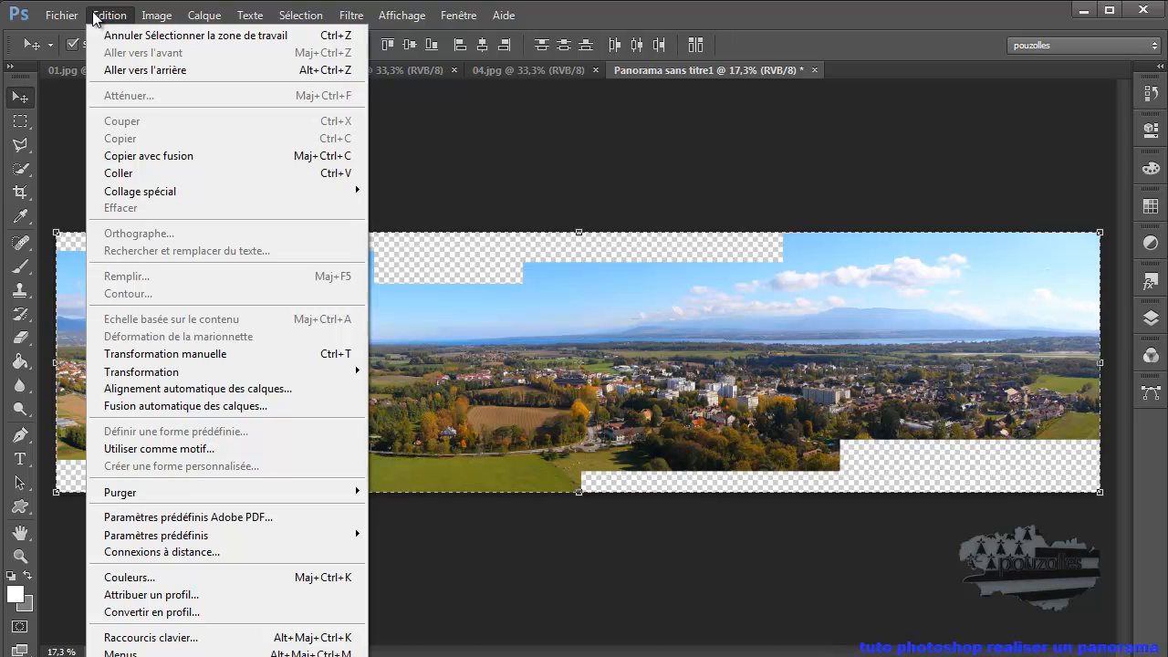
left_click(144, 157)
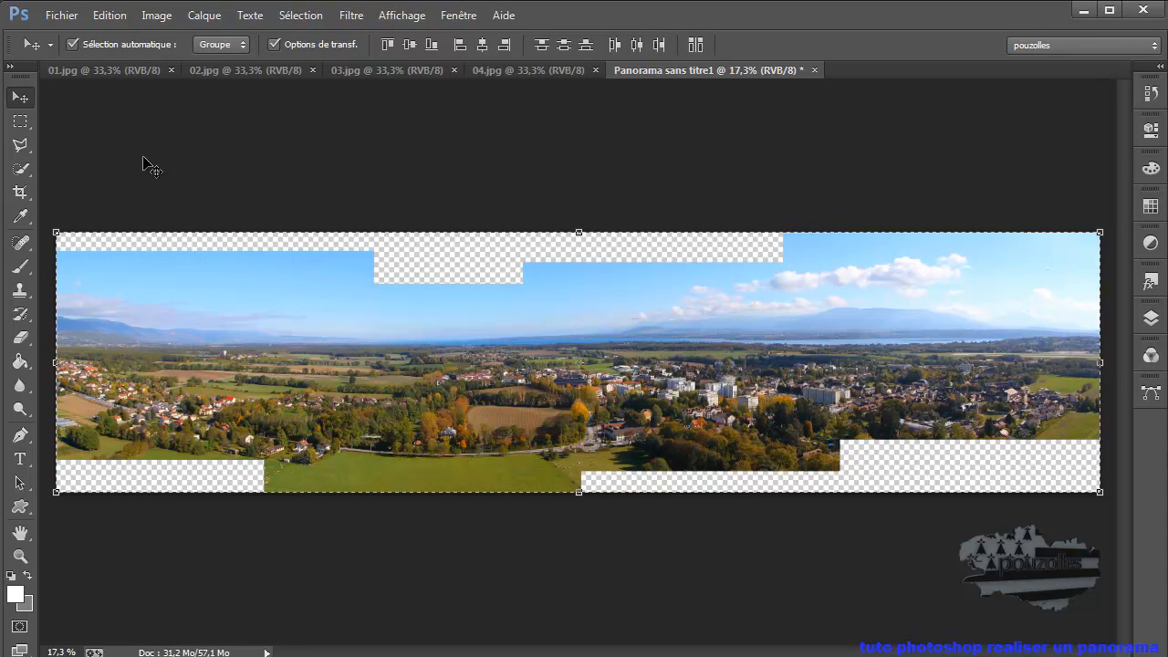
left_click(1152, 321)
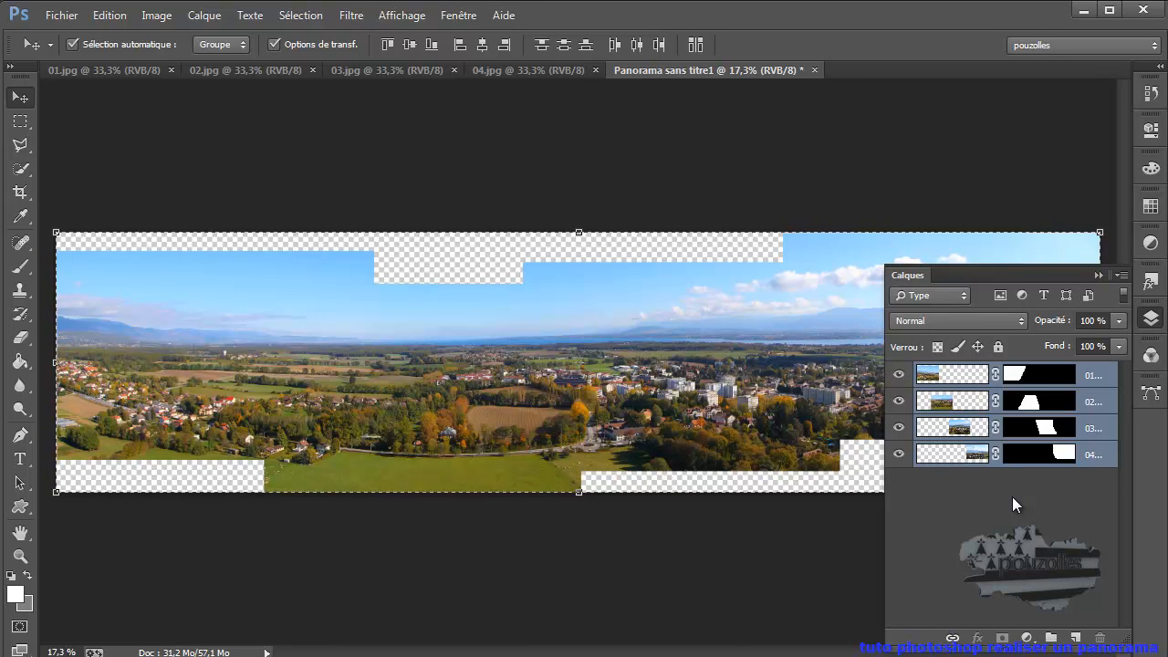
key("ctrl+shift+alt+n")
key("ctrl+shift+alt+e")
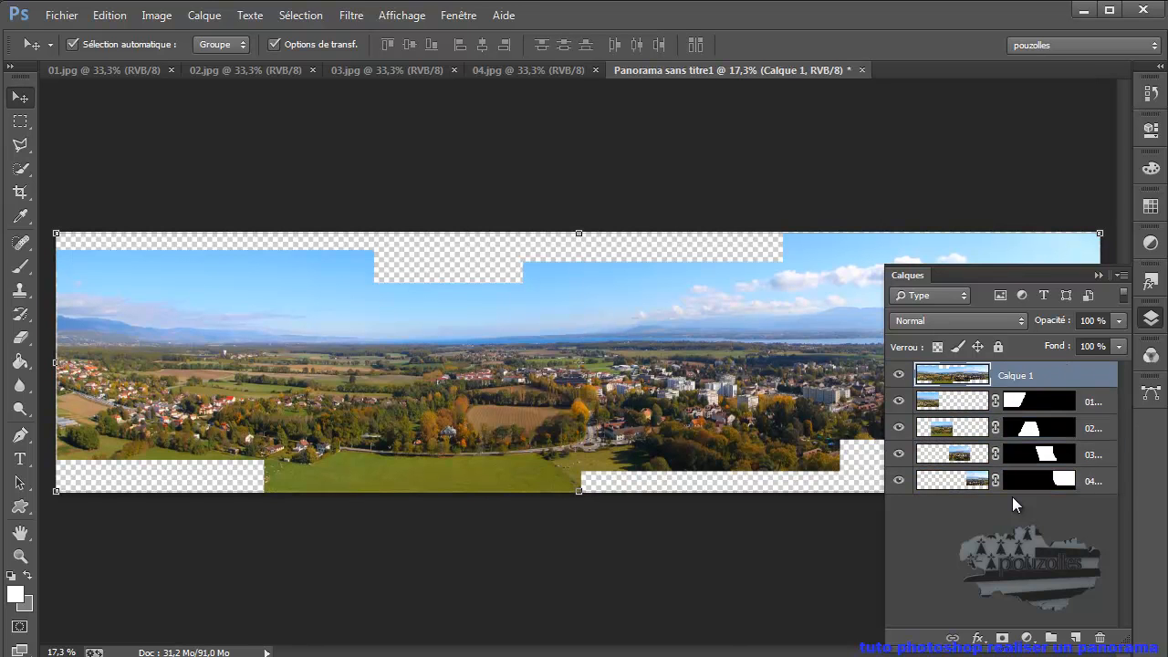
- Hide the four original photo layers so that only the merged panorama layer stays visible
left_click(899, 401)
left_click(899, 427)
left_click(899, 454)
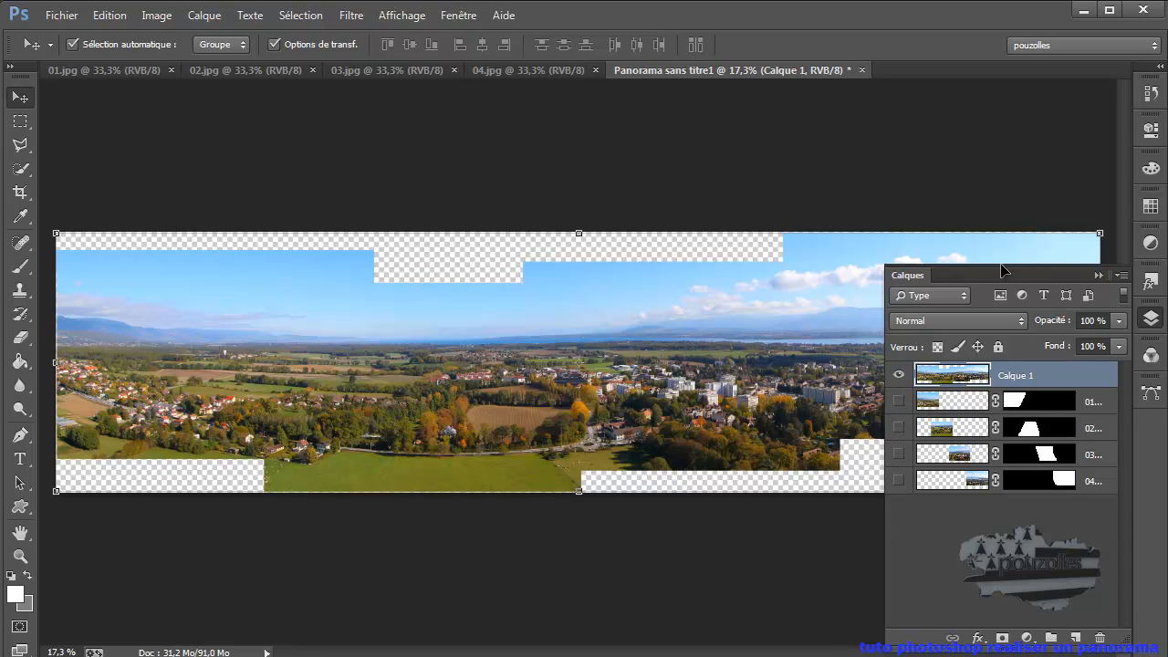
left_click(1098, 275)
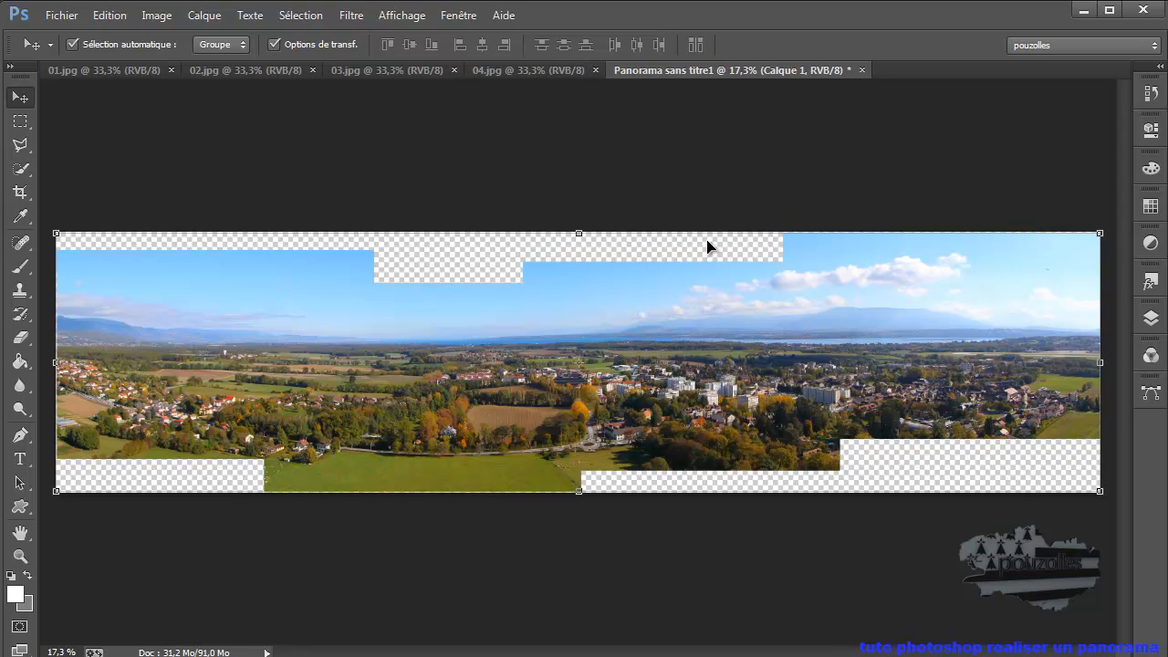
- Load the merged panorama layer's outline as a selection and invert it to select the empty transparent areas
left_click(1151, 318)
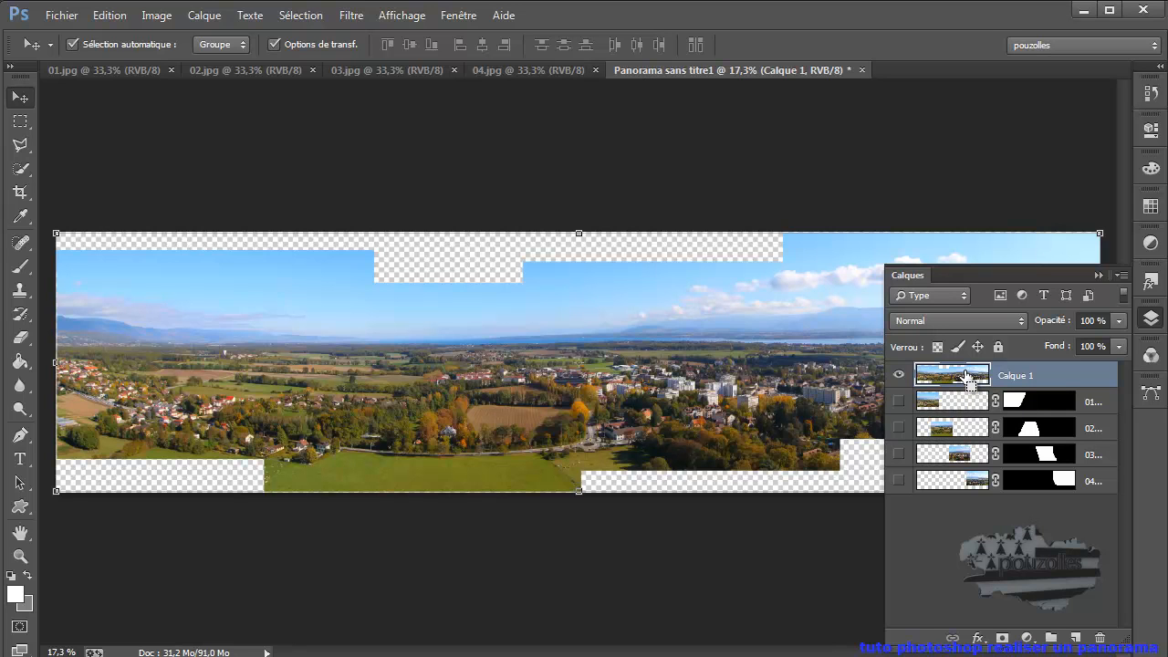
left_click(967, 376, "ctrl")
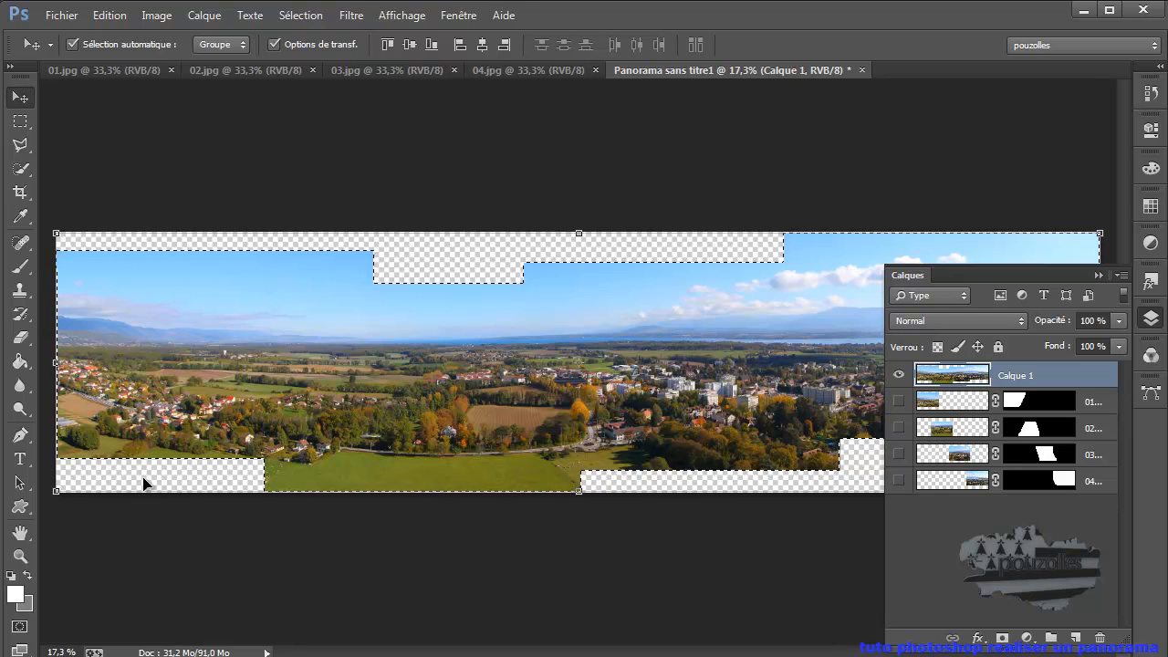
left_click(303, 16)
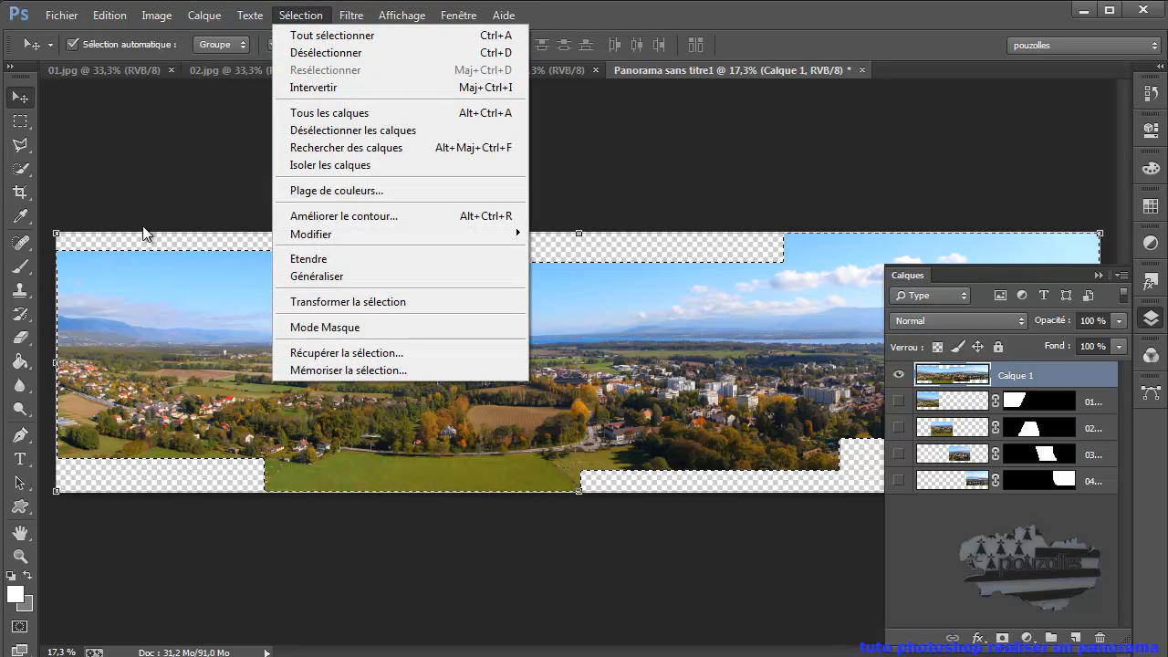
left_click(303, 16)
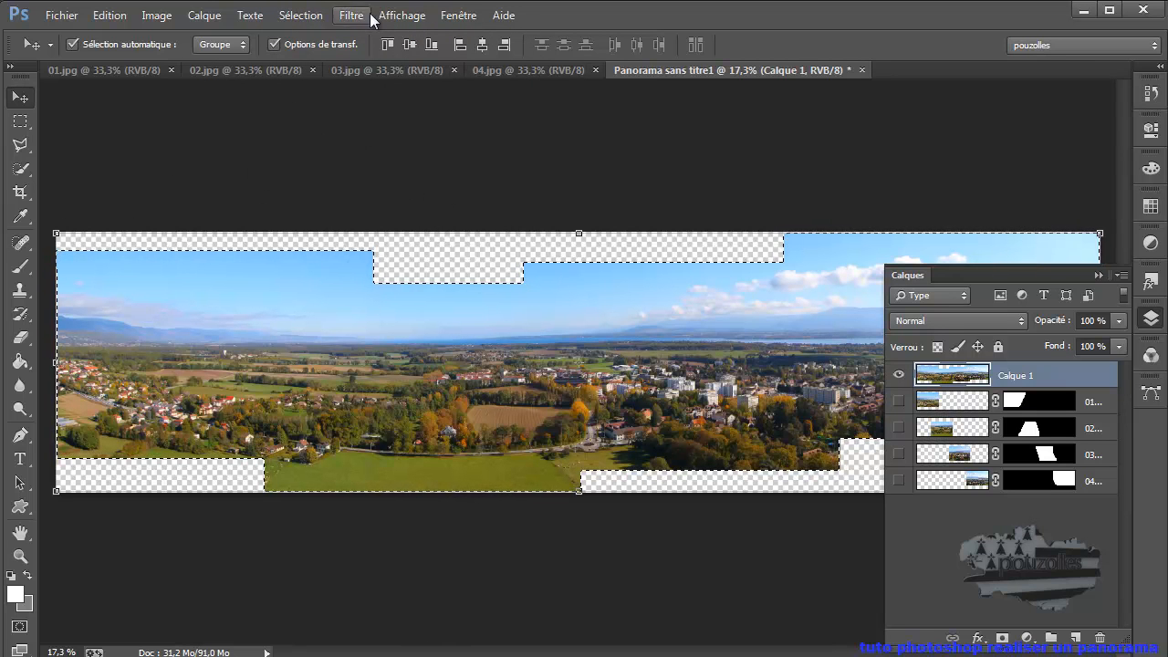
left_click(309, 15)
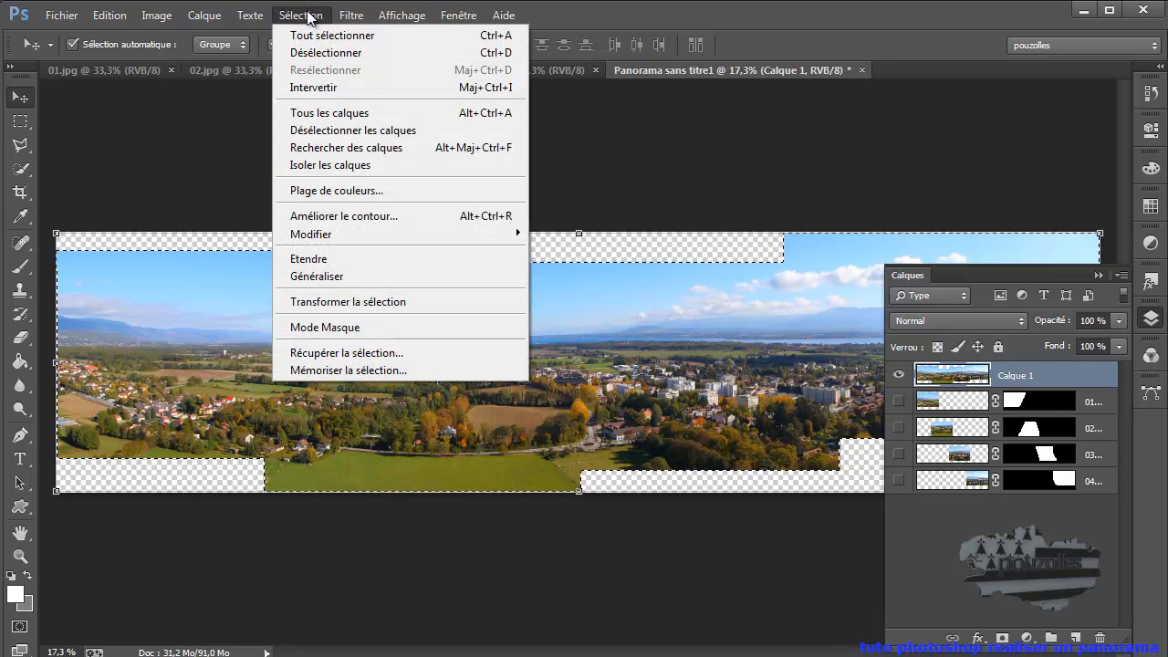
left_click(324, 87)
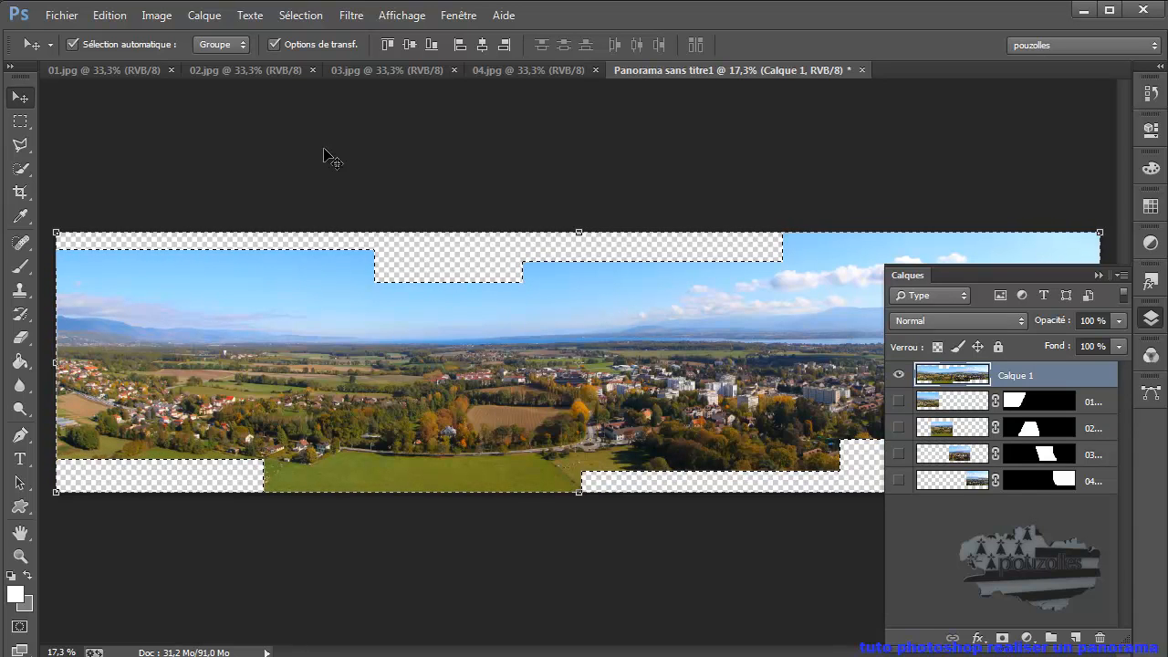
- Expand the selection of the transparent areas by 1 pixel
left_click(300, 17)
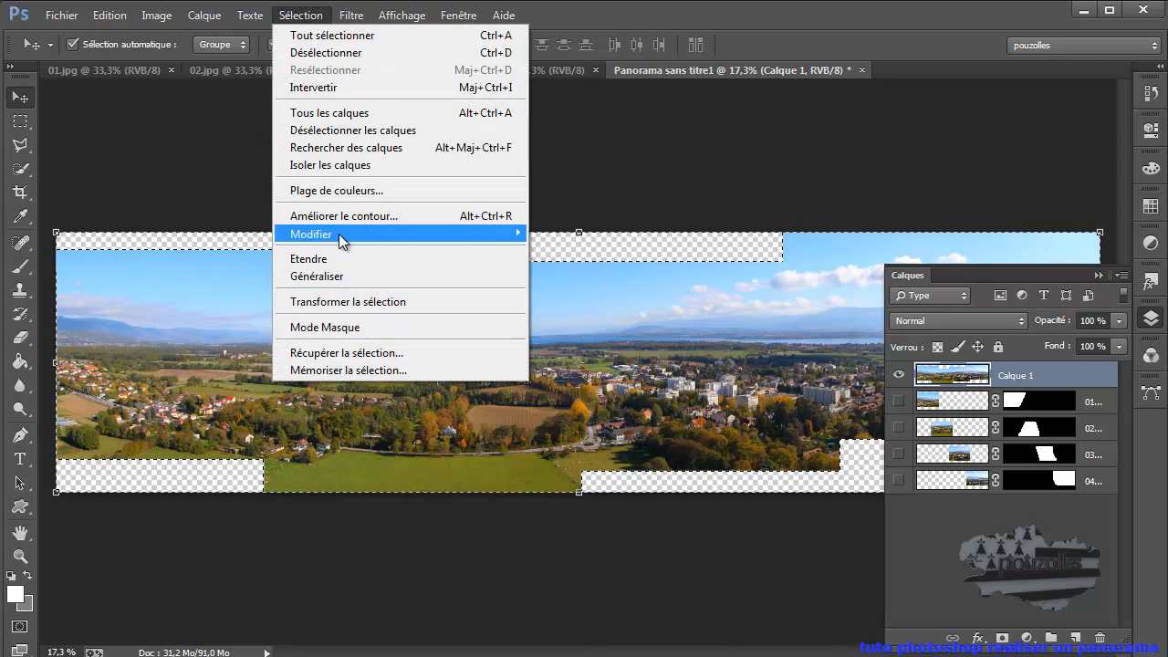
mouse_move(283, 240)
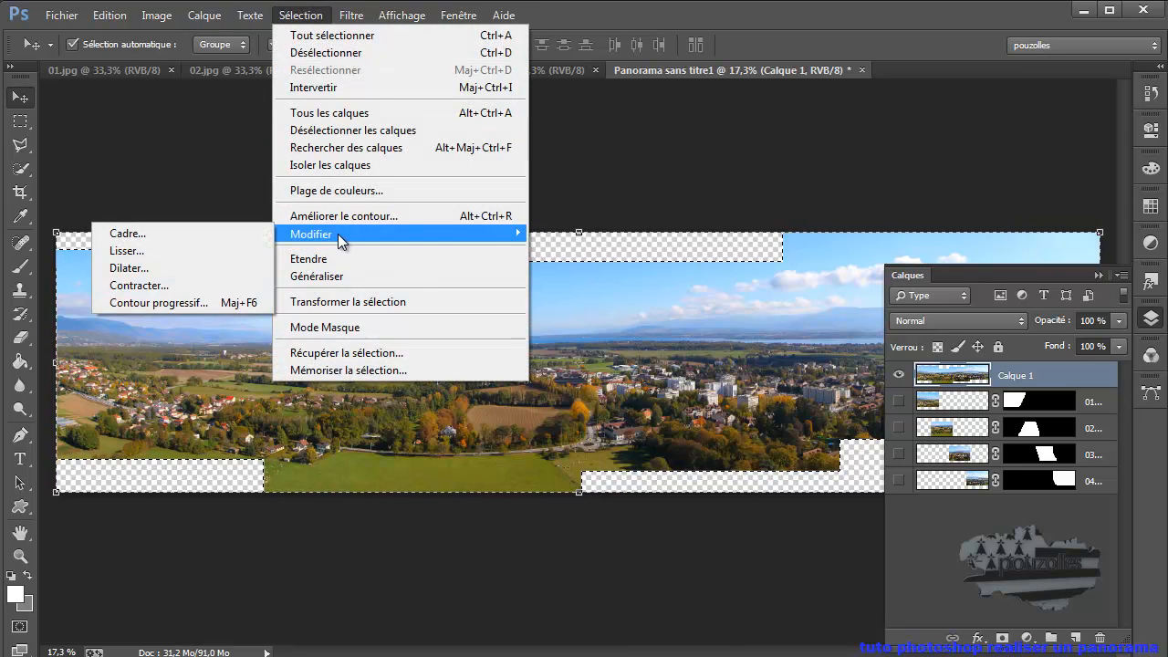
left_click(163, 269)
type("1")
left_click(663, 288)
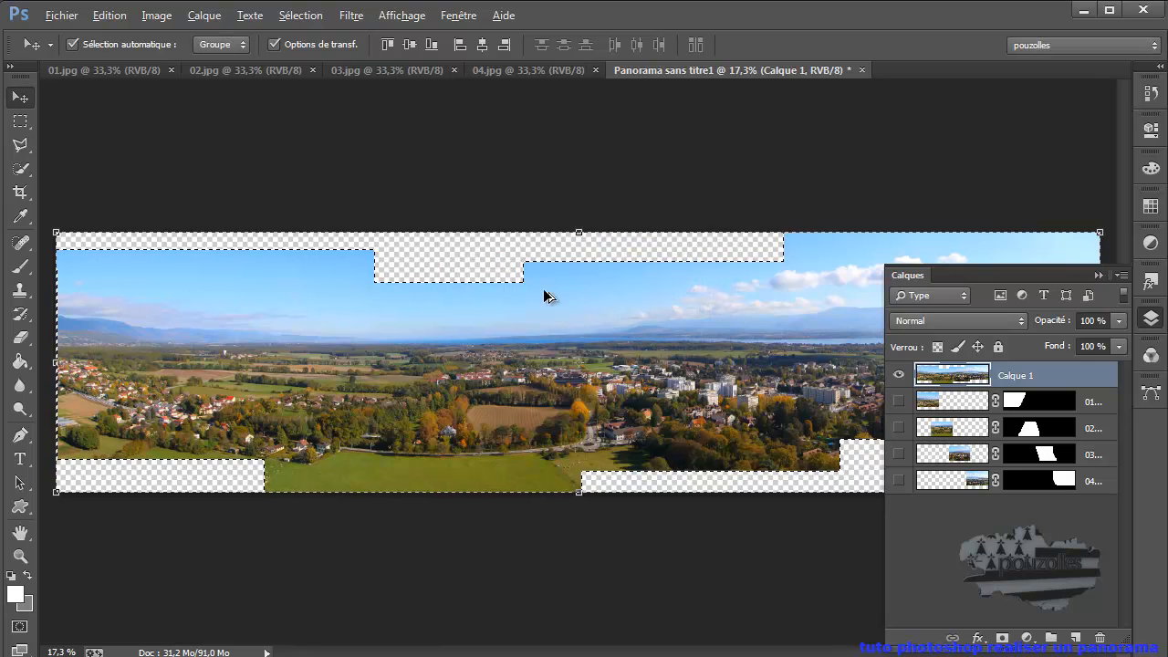
- Examine the selection's edge up close where the stepped transparent area meets the sky
scroll(527, 289, "up", 5)
scroll(522, 266, "up", 10)
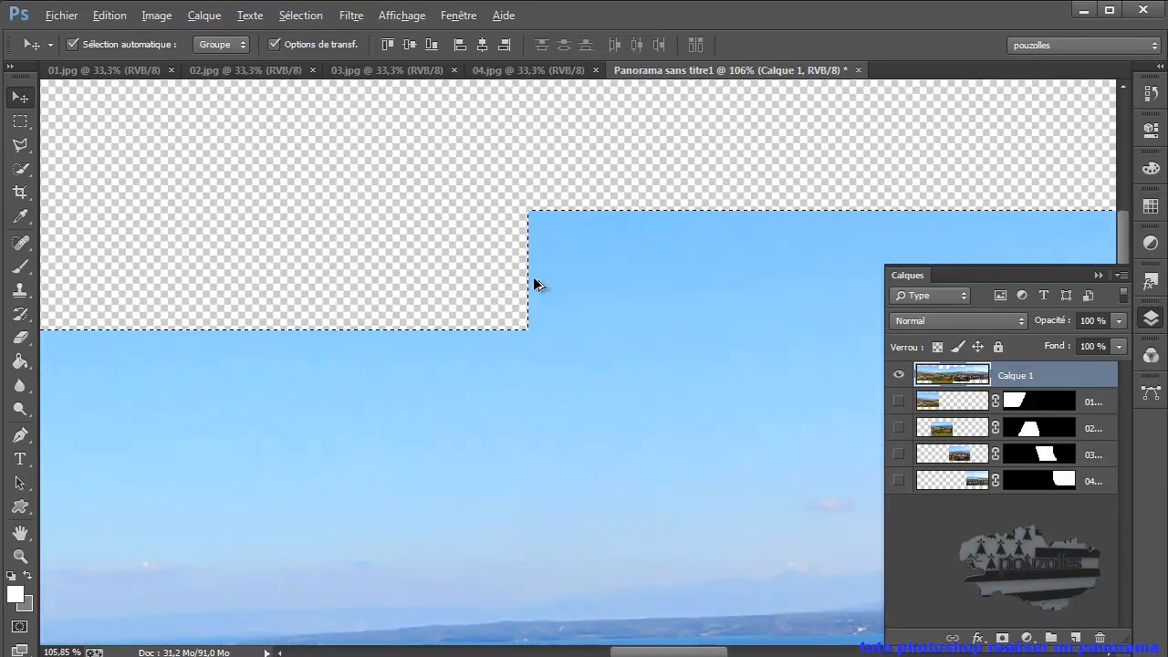
scroll(535, 284, "up", 3)
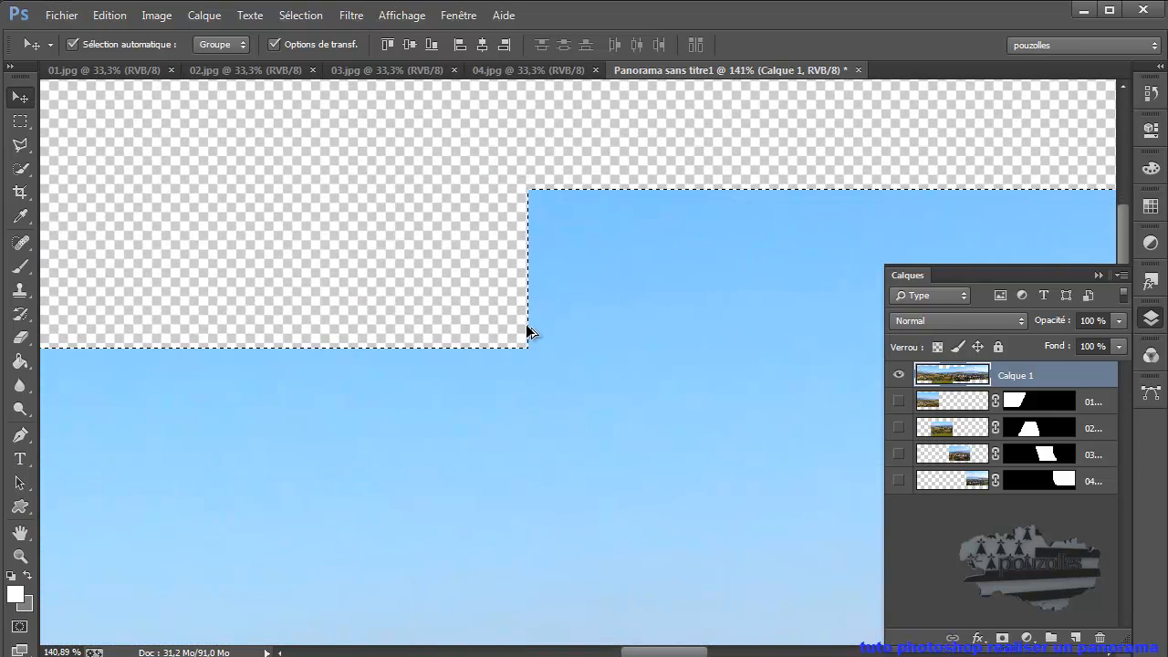
scroll(530, 334, "up", 1)
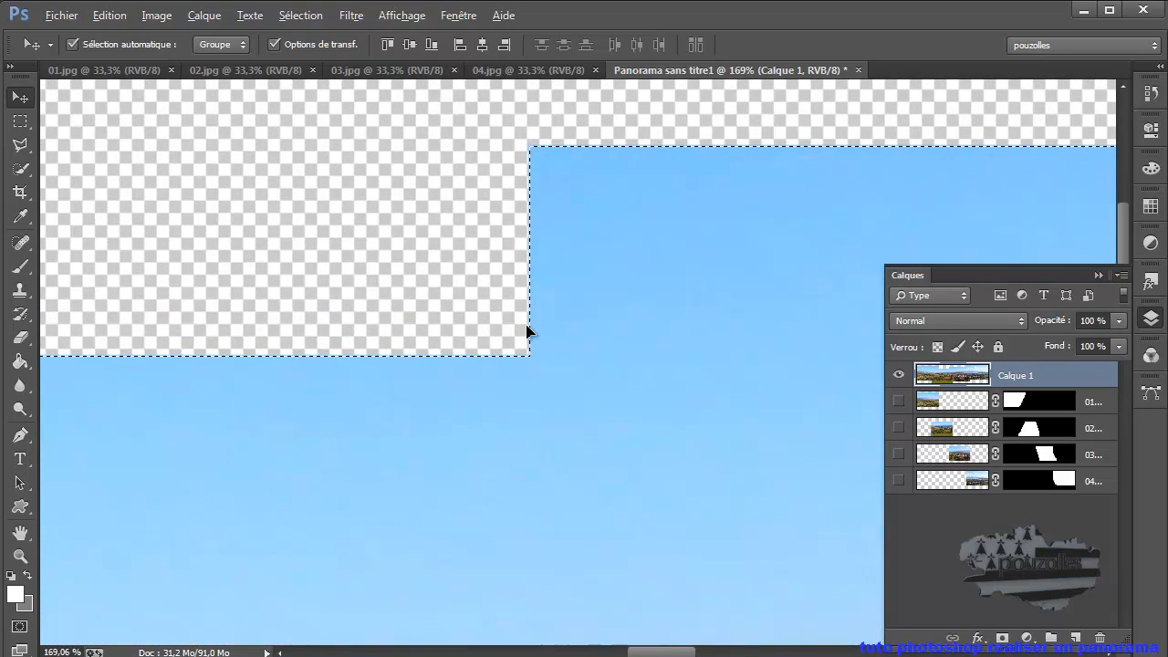
scroll(528, 331, "down", 6)
scroll(527, 330, "down", 5)
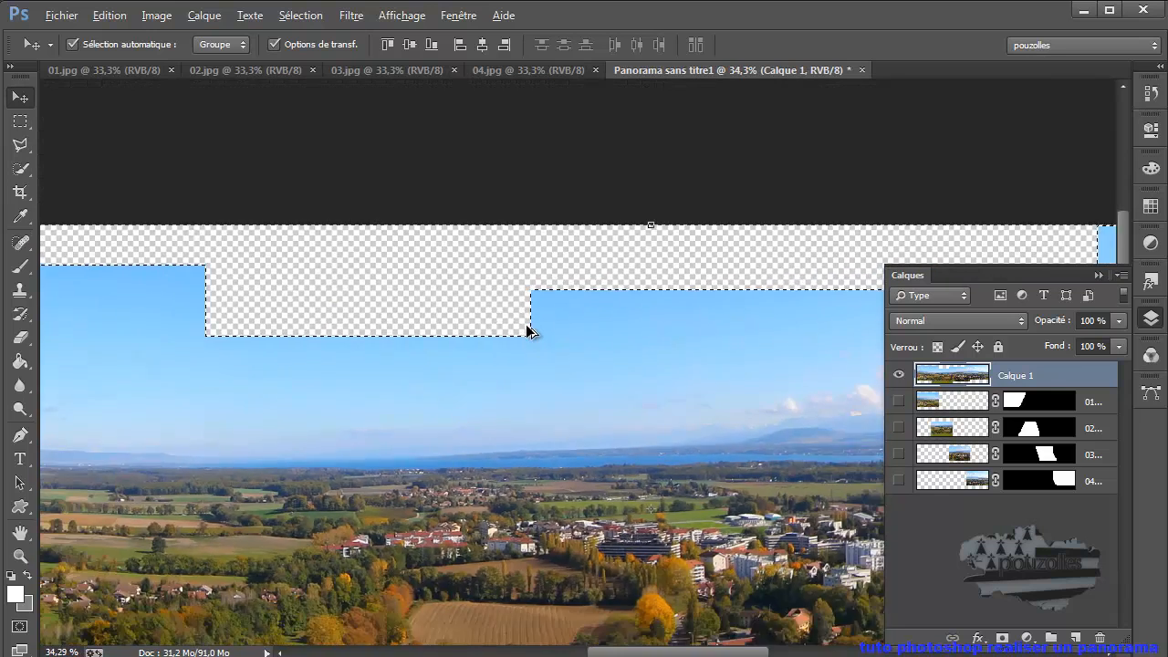
scroll(527, 330, "down", 2)
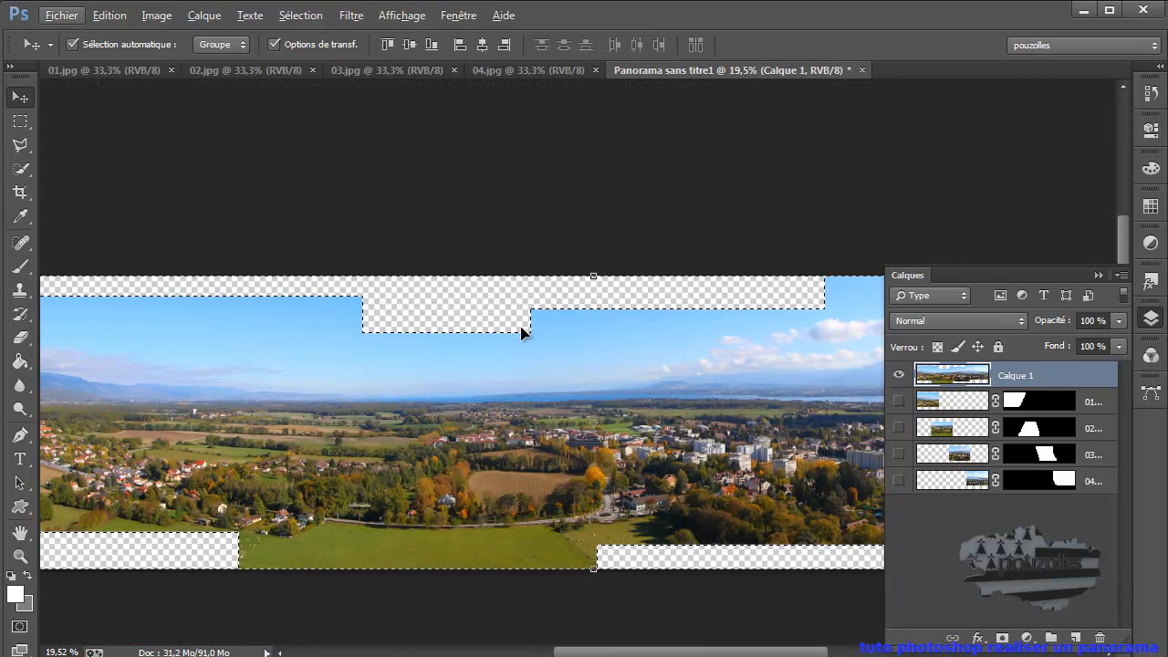
- Expand the selection of the transparent areas by another 1 pixel
left_click(301, 17)
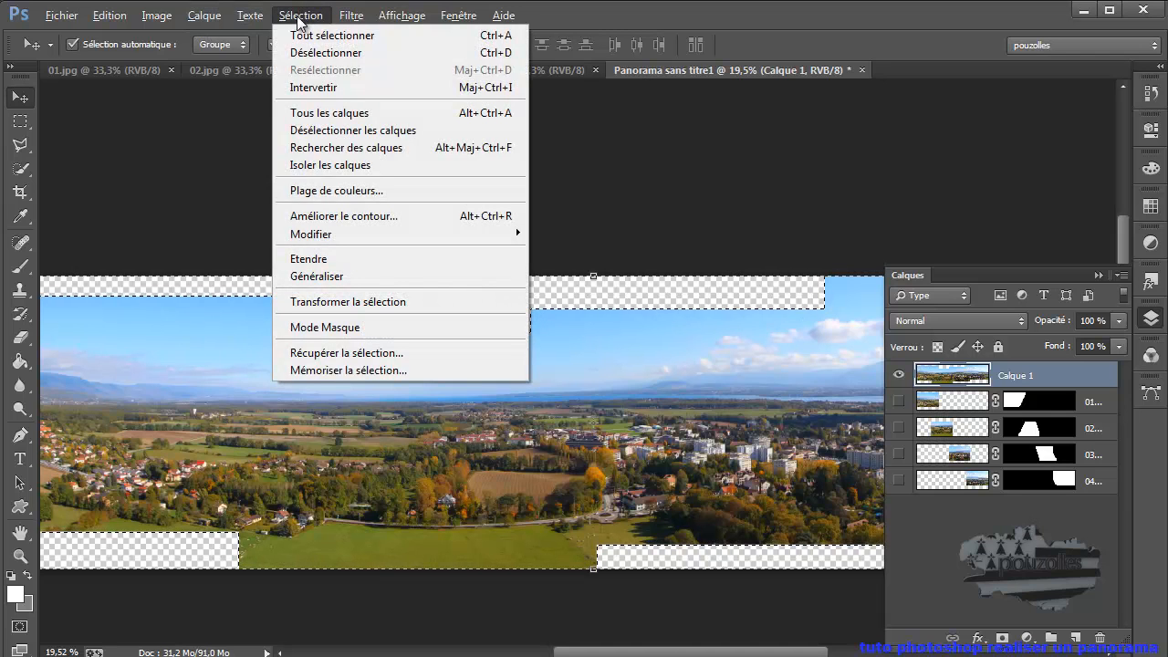
mouse_move(326, 238)
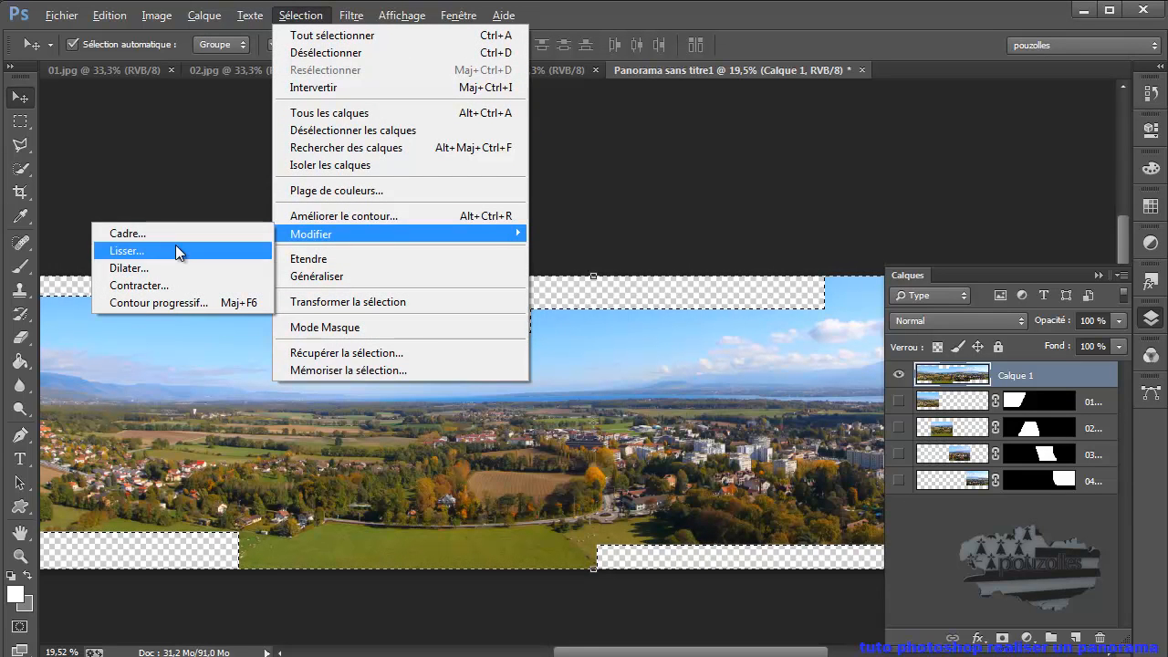
left_click(159, 274)
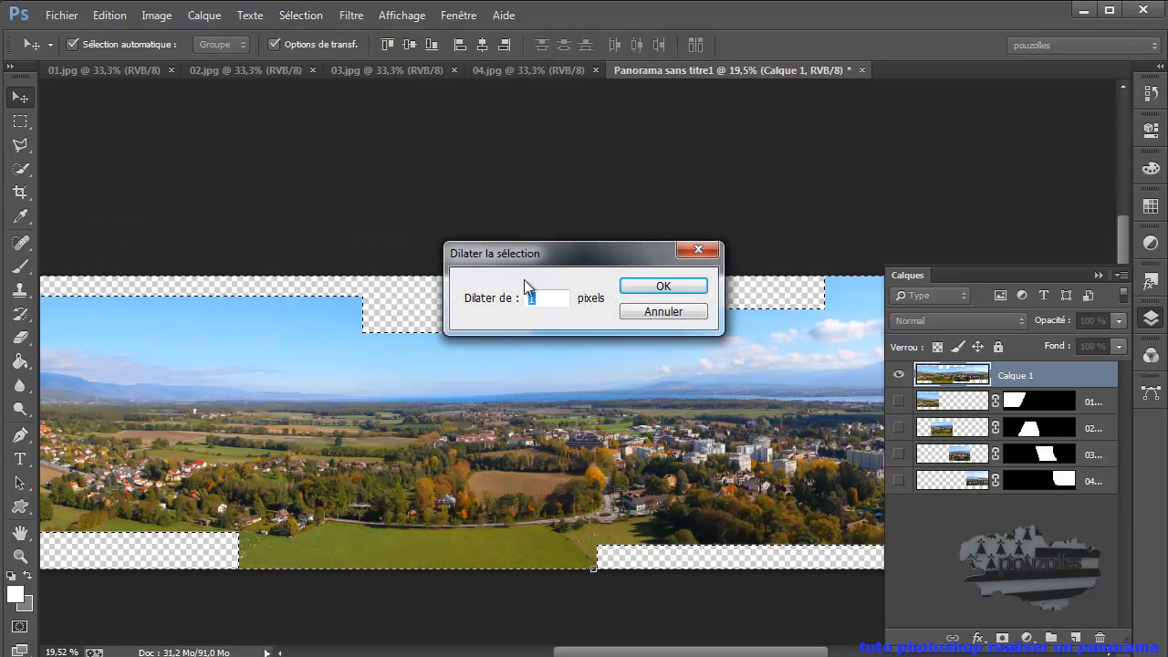
left_click(665, 285)
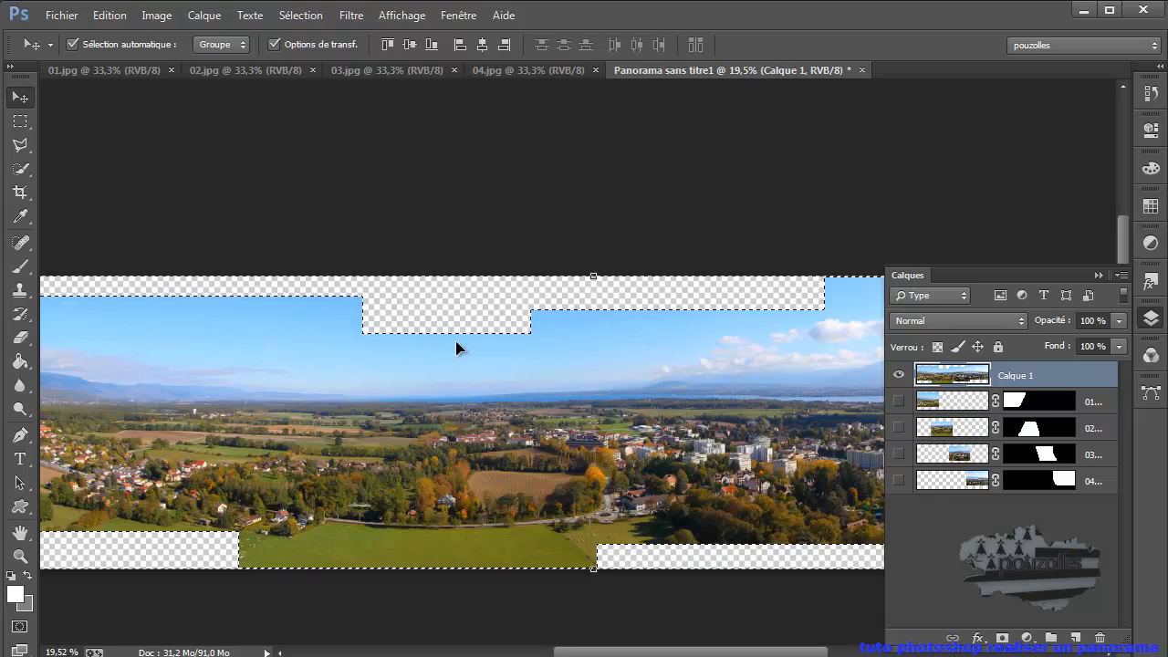
- Check the expanded selection's edge against the sky up close and undo the last expansion
scroll(456, 344, "up", 10)
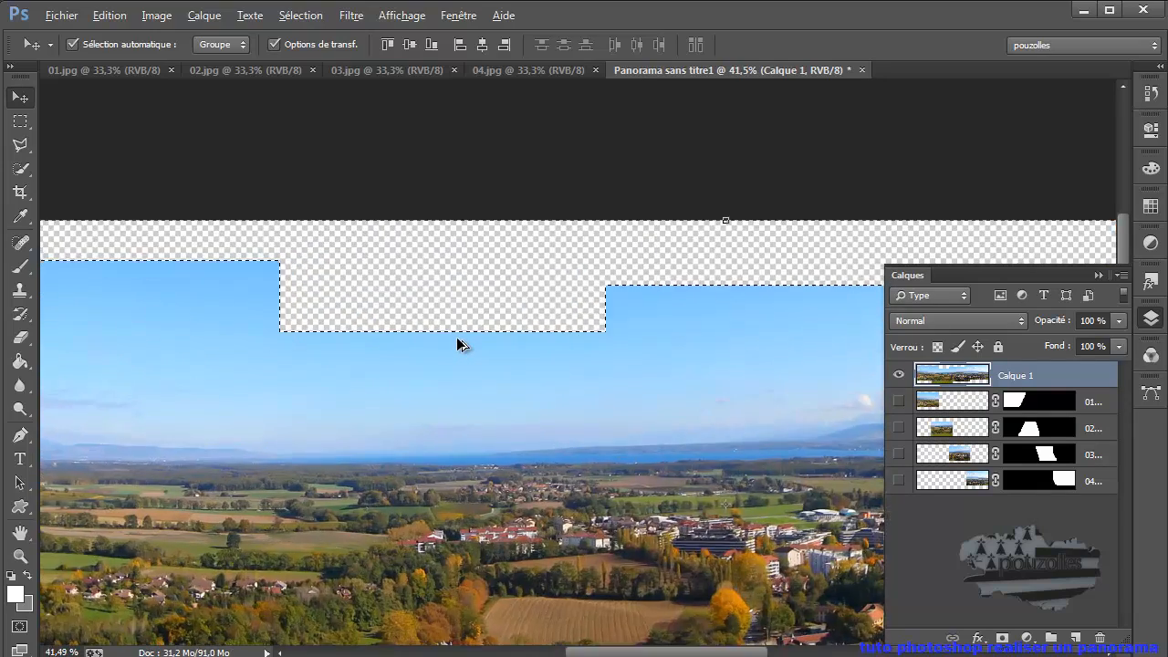
scroll(459, 344, "up", 8)
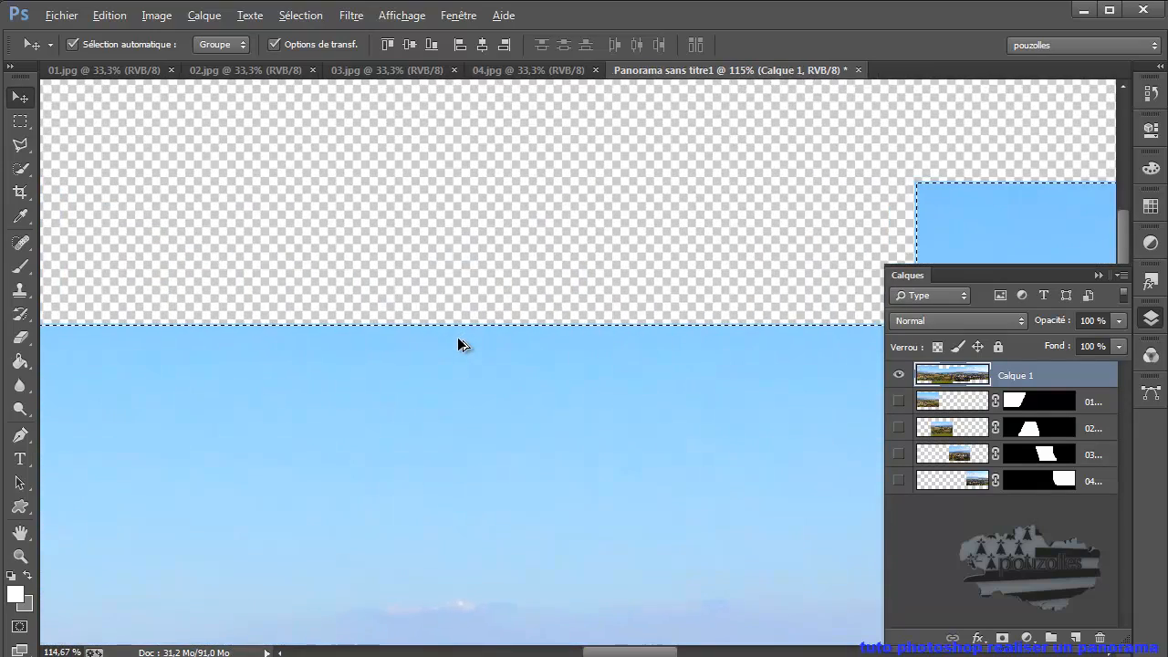
scroll(459, 343, "up", 10)
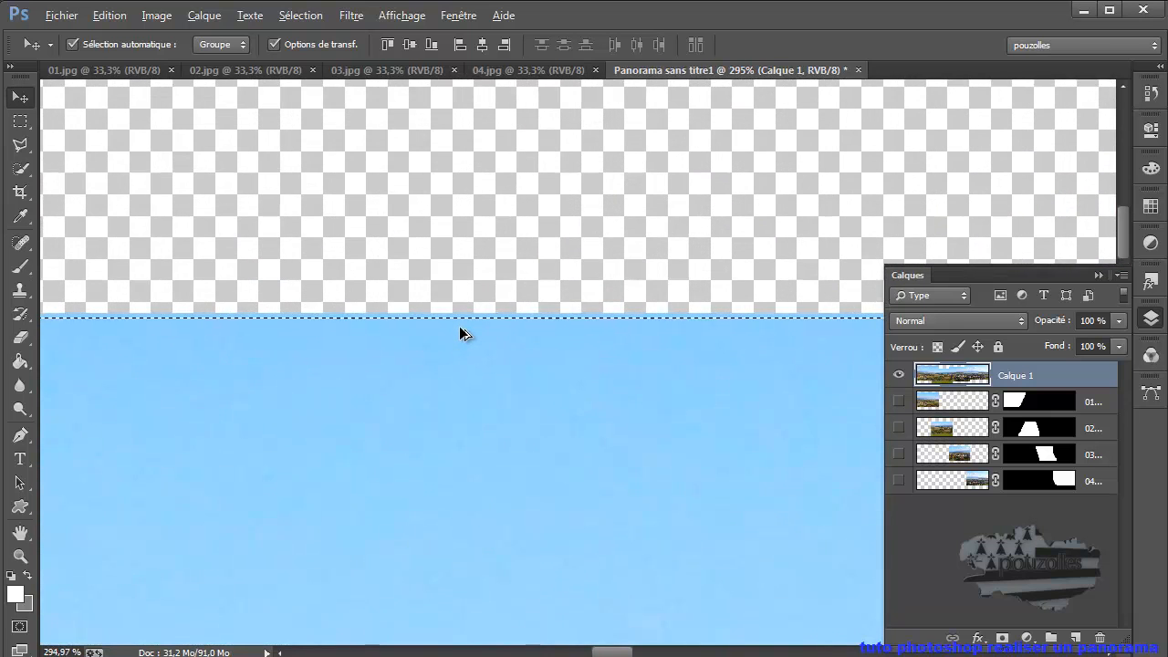
scroll(460, 330, "up", 1)
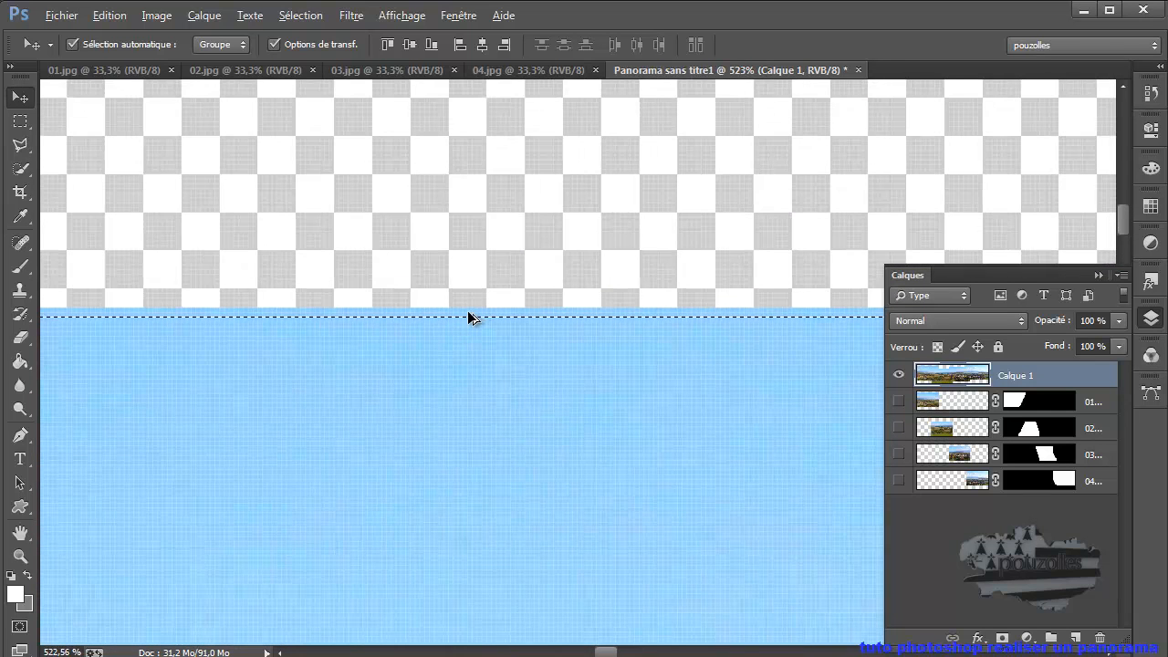
scroll(470, 318, "down", 10)
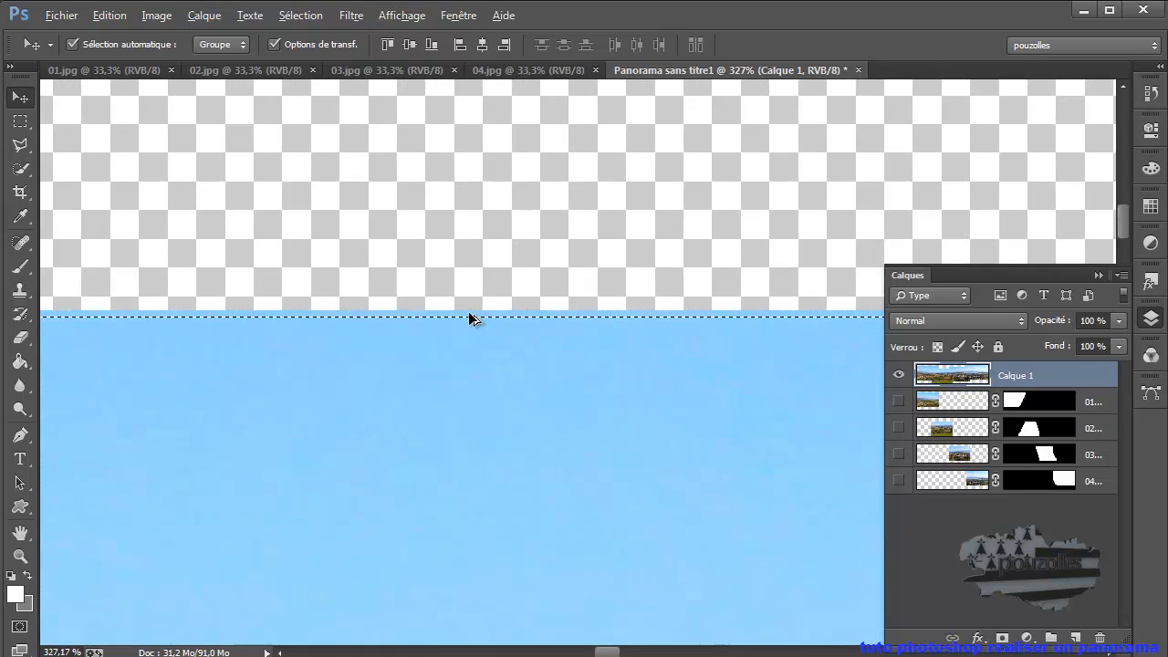
scroll(470, 318, "down", 10)
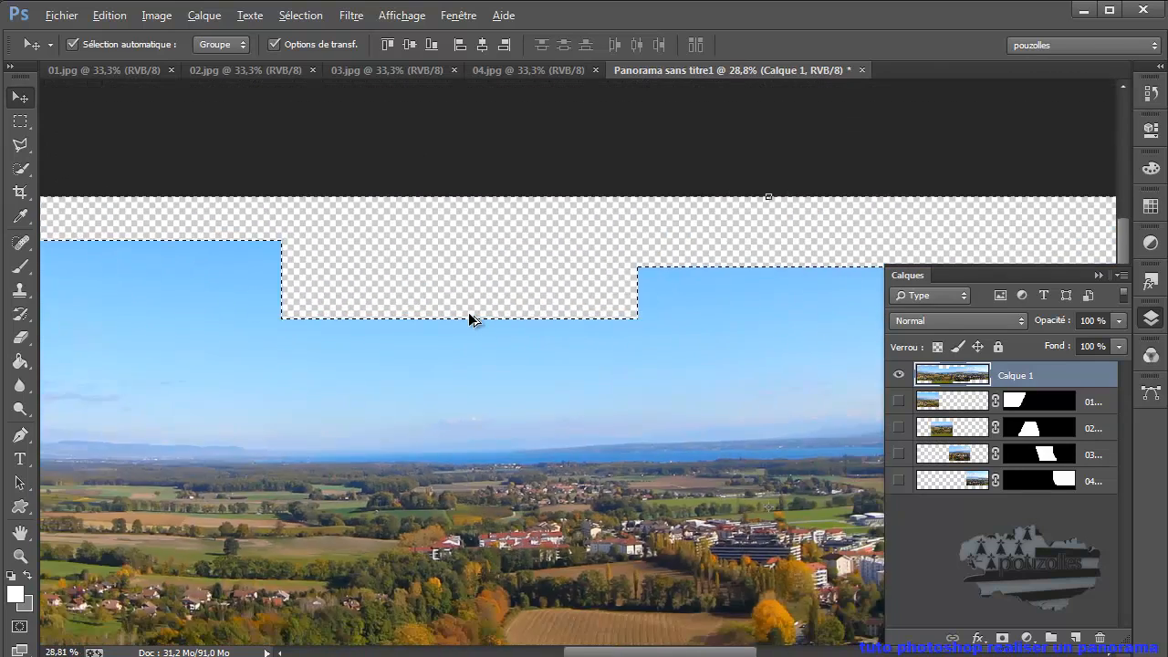
scroll(469, 317, "down", 2)
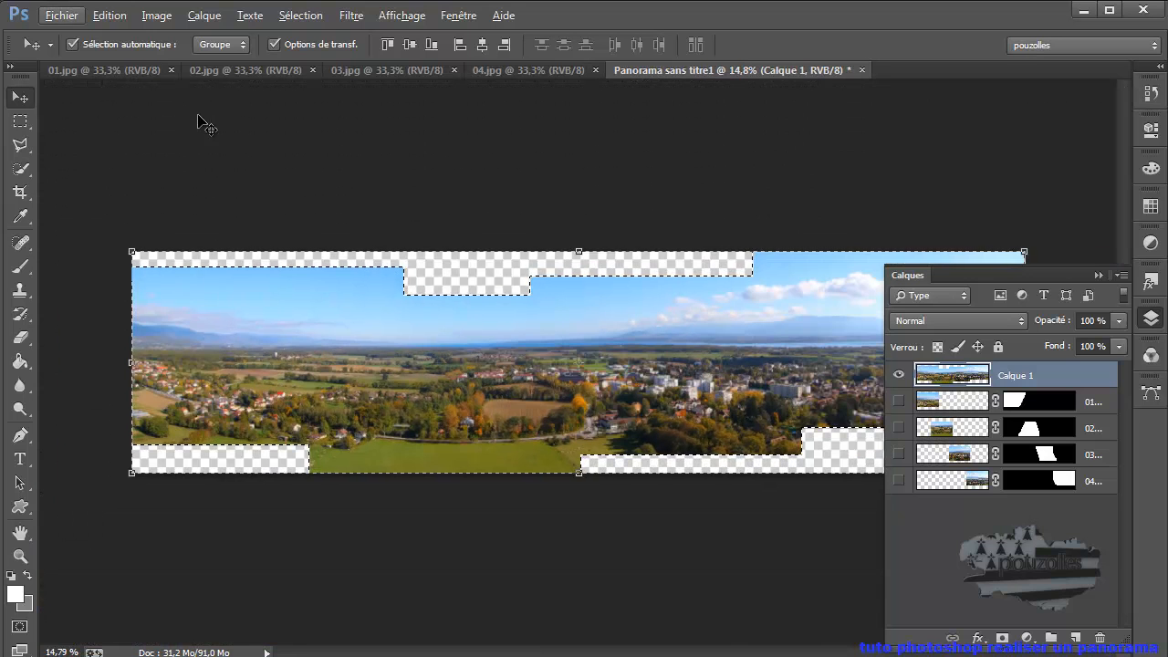
left_click(109, 15)
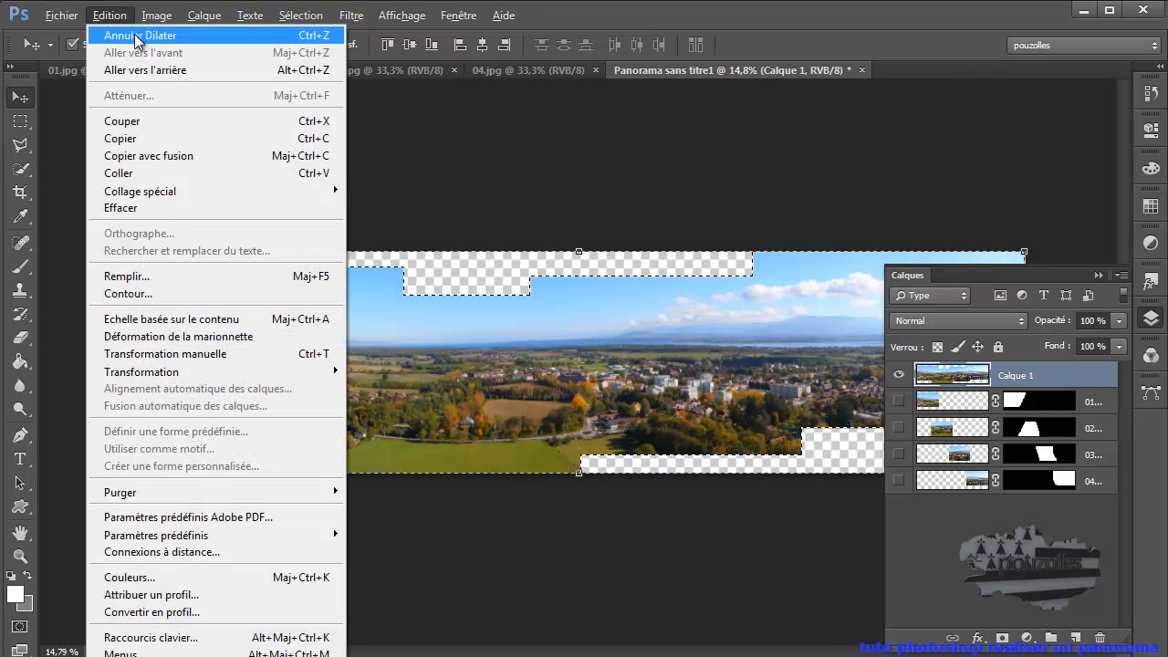
left_click(137, 38)
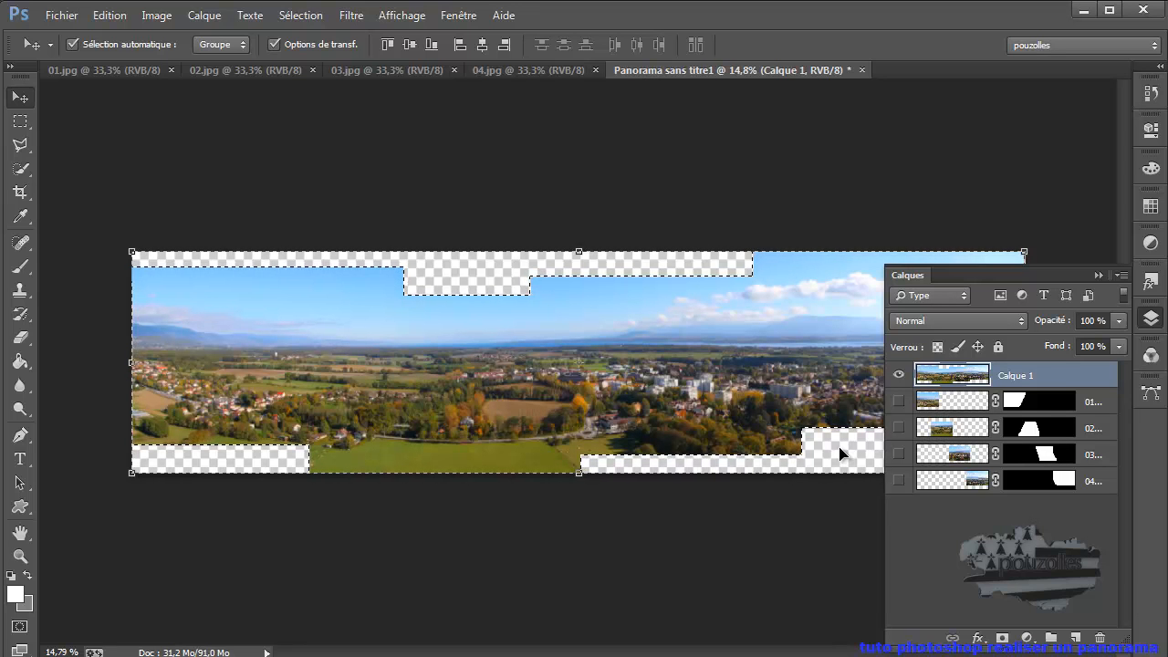
- Fill the selected transparent areas with Contenu pris en compte (content-aware) in Normal mode at 100% opacity
left_click(109, 17)
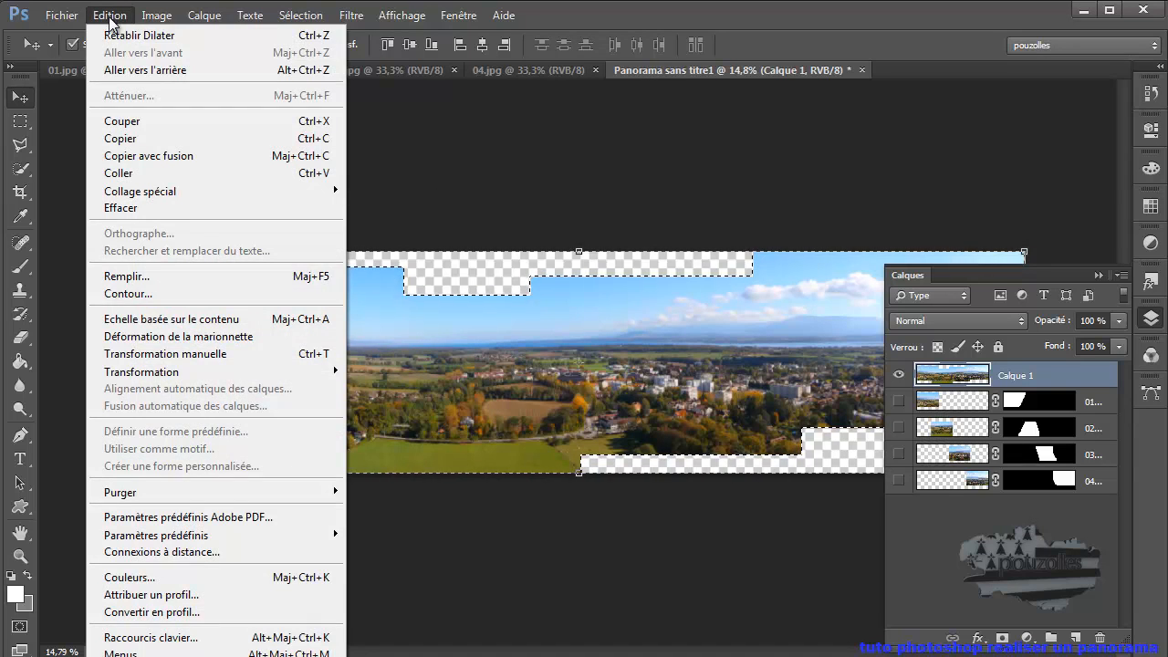
left_click(177, 270)
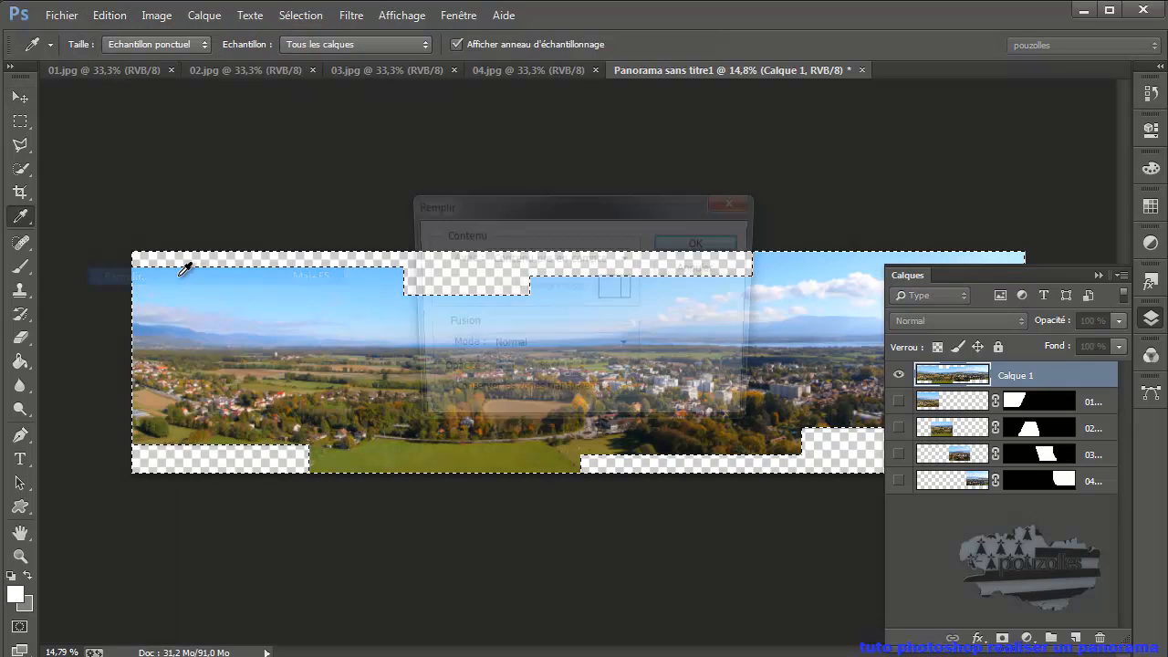
left_click(627, 258)
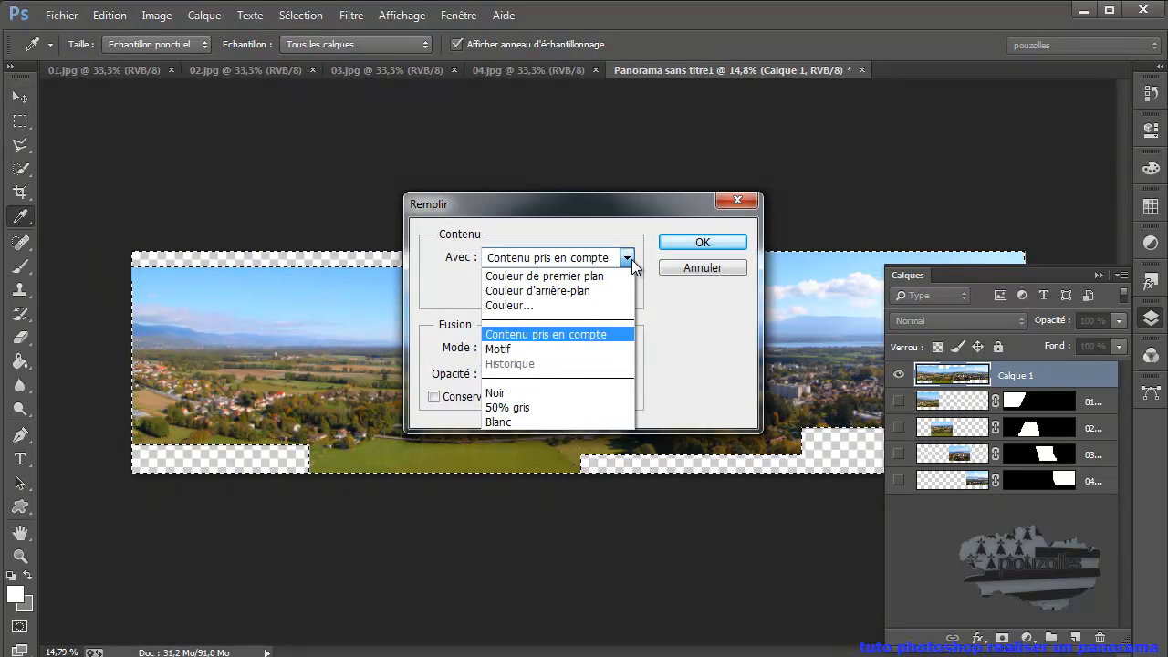
left_click(560, 421)
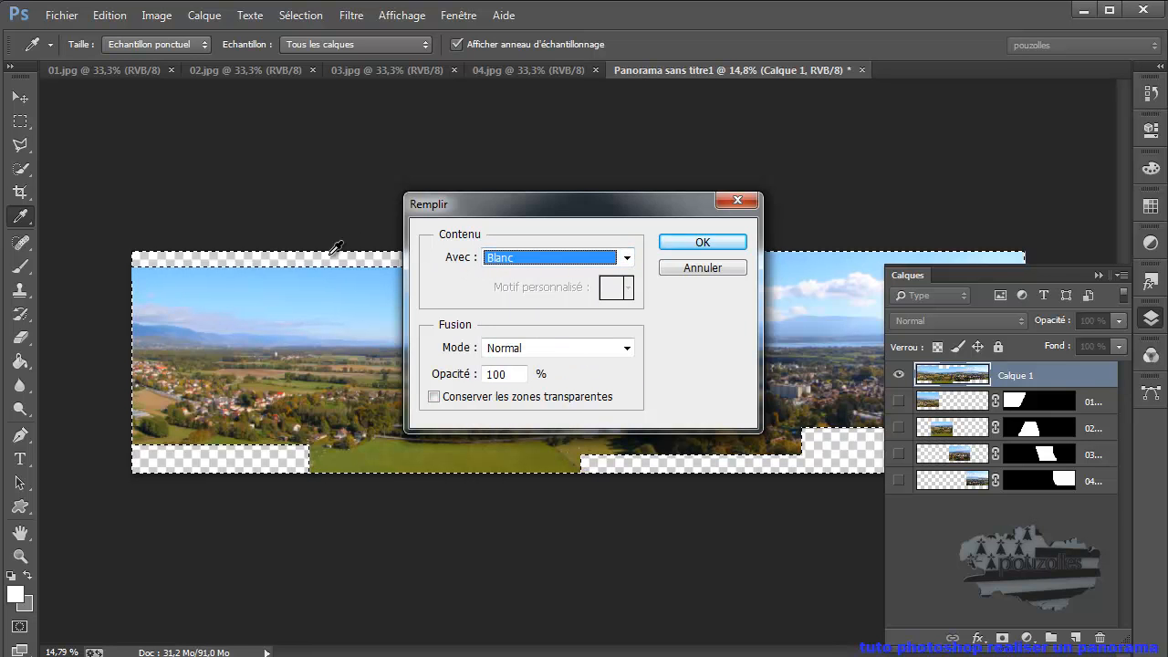
left_click(627, 260)
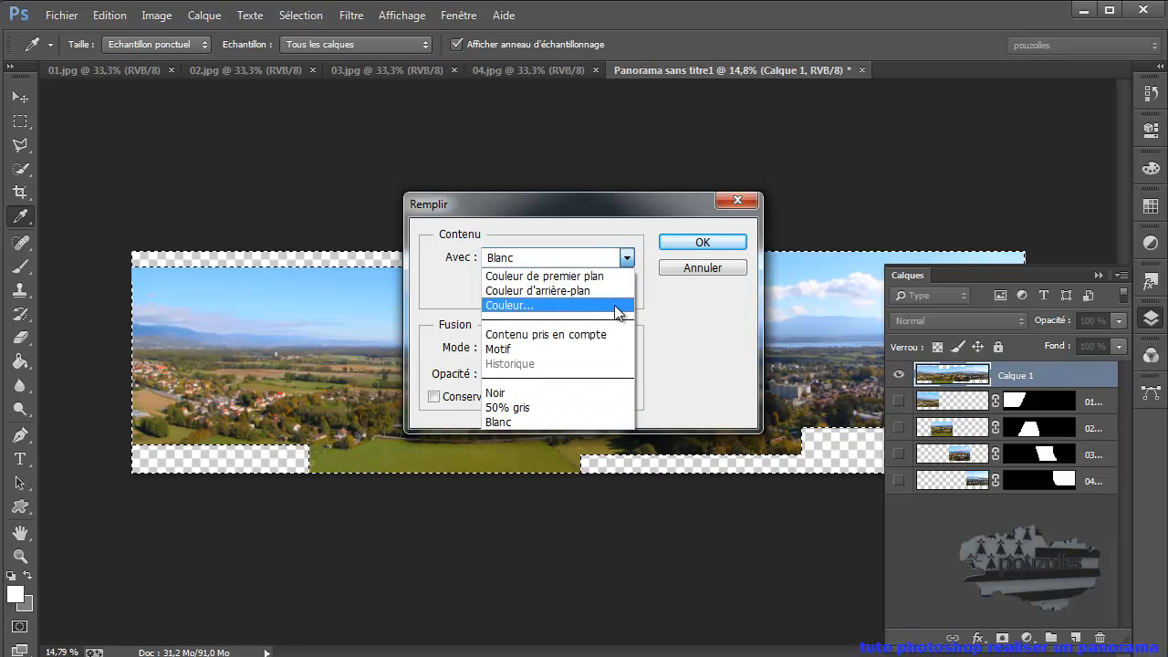
left_click(596, 334)
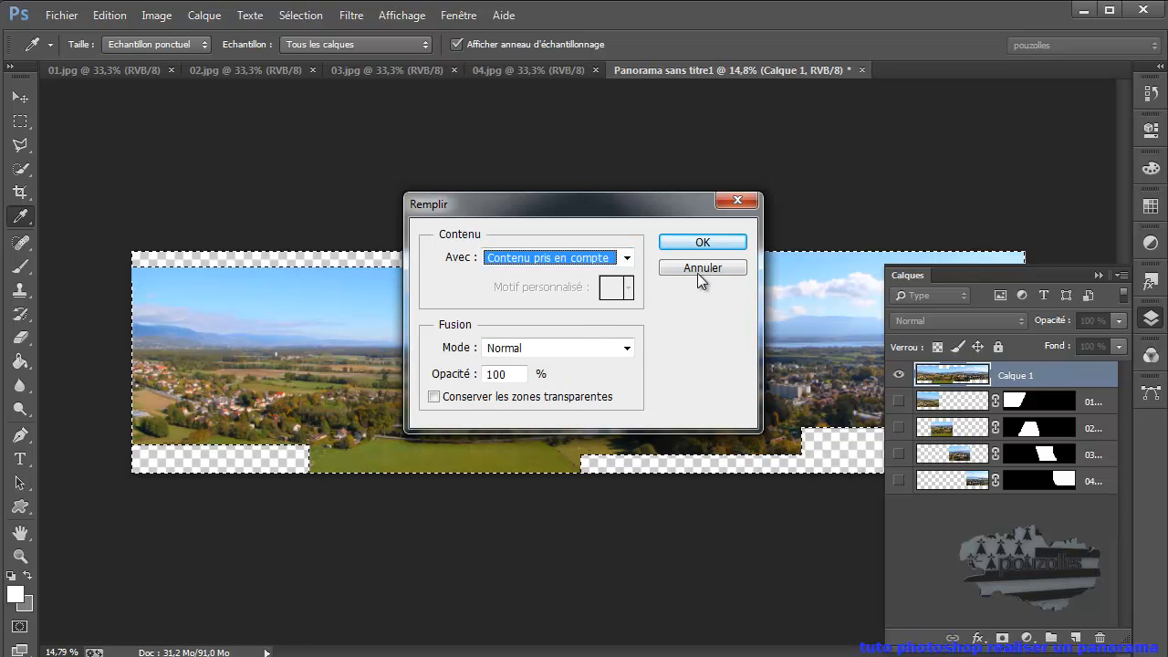
left_click(702, 243)
key("v")
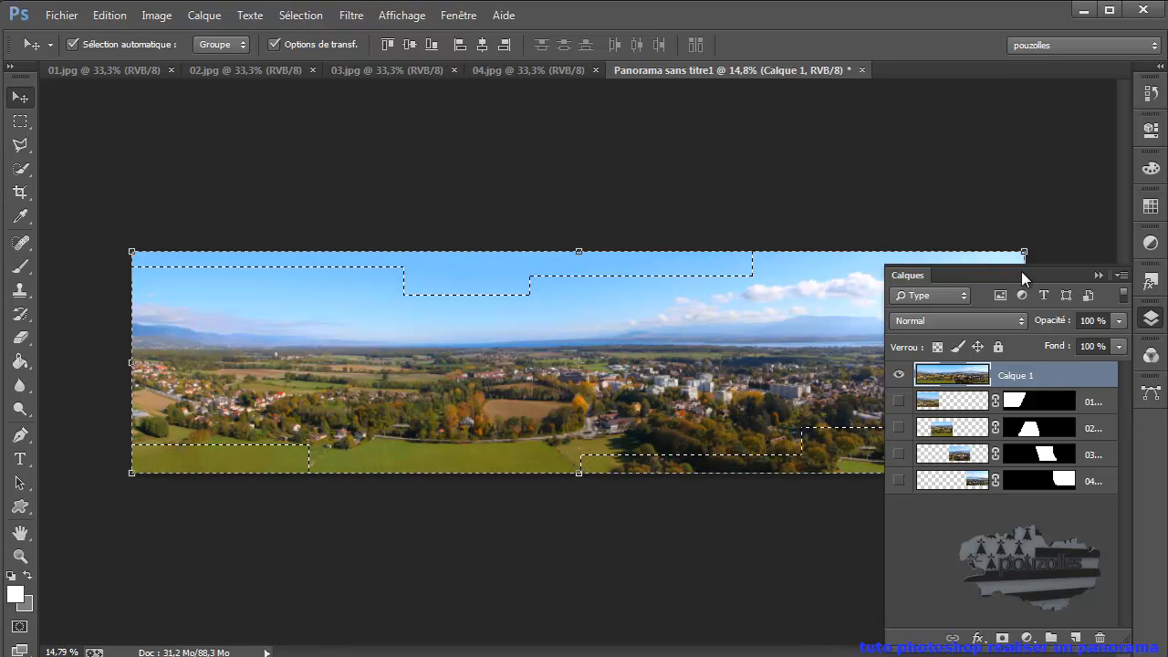
- Deselect the filled areas and collapse the layer list to uncover the whole panorama
left_click(306, 16)
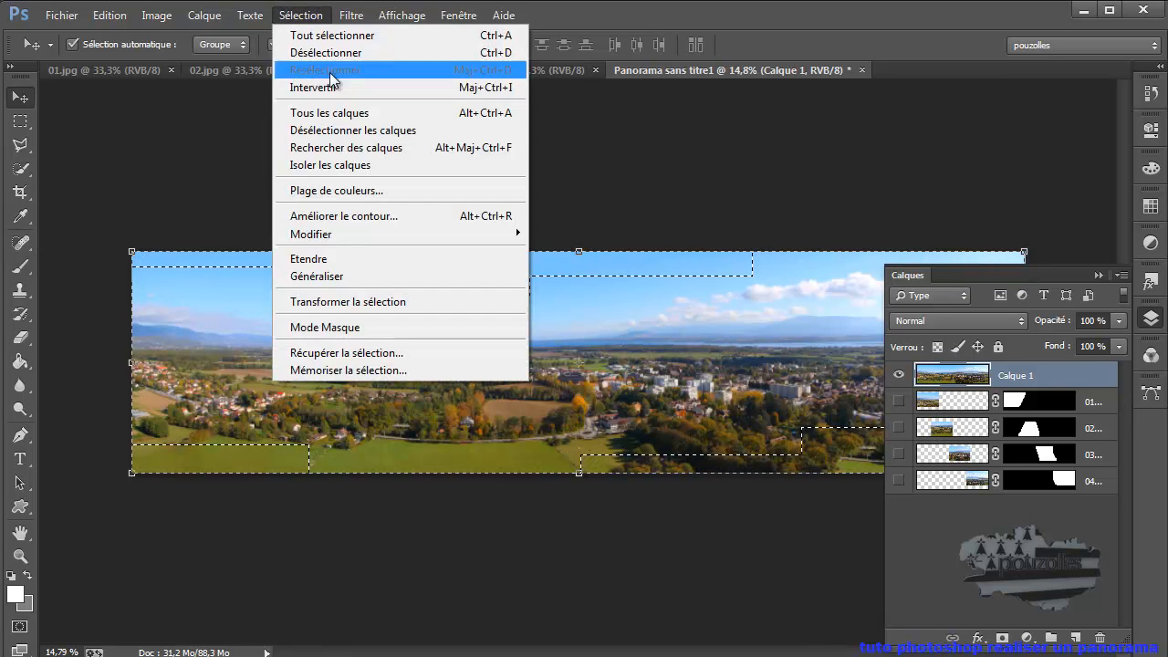
left_click(334, 53)
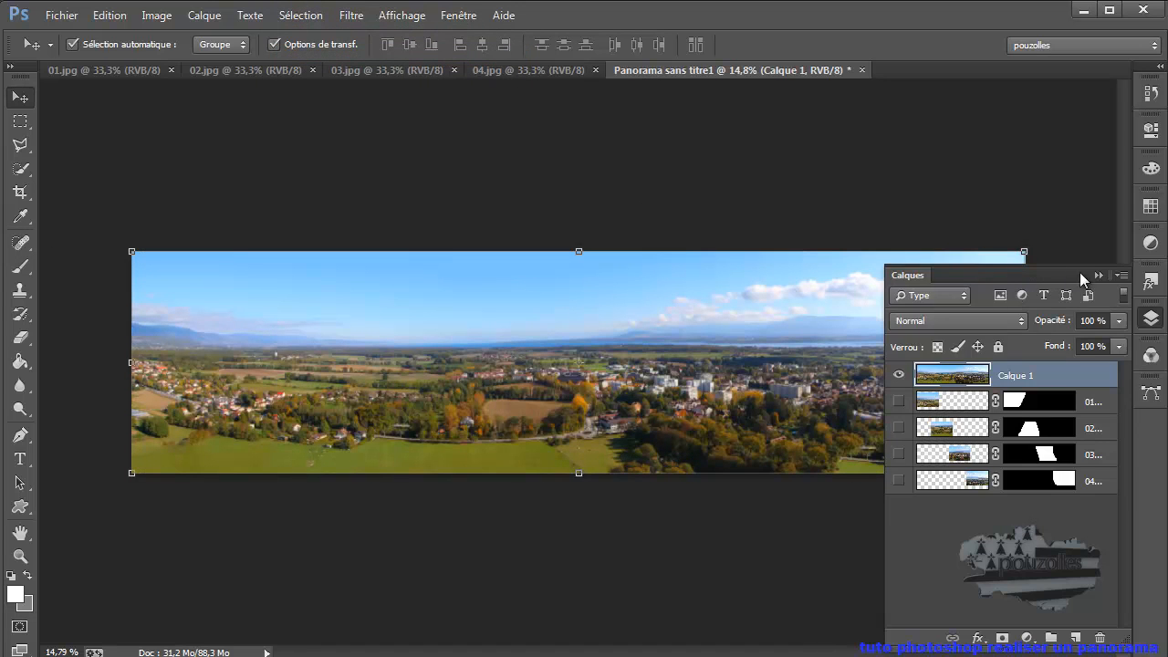
left_click(1097, 273)
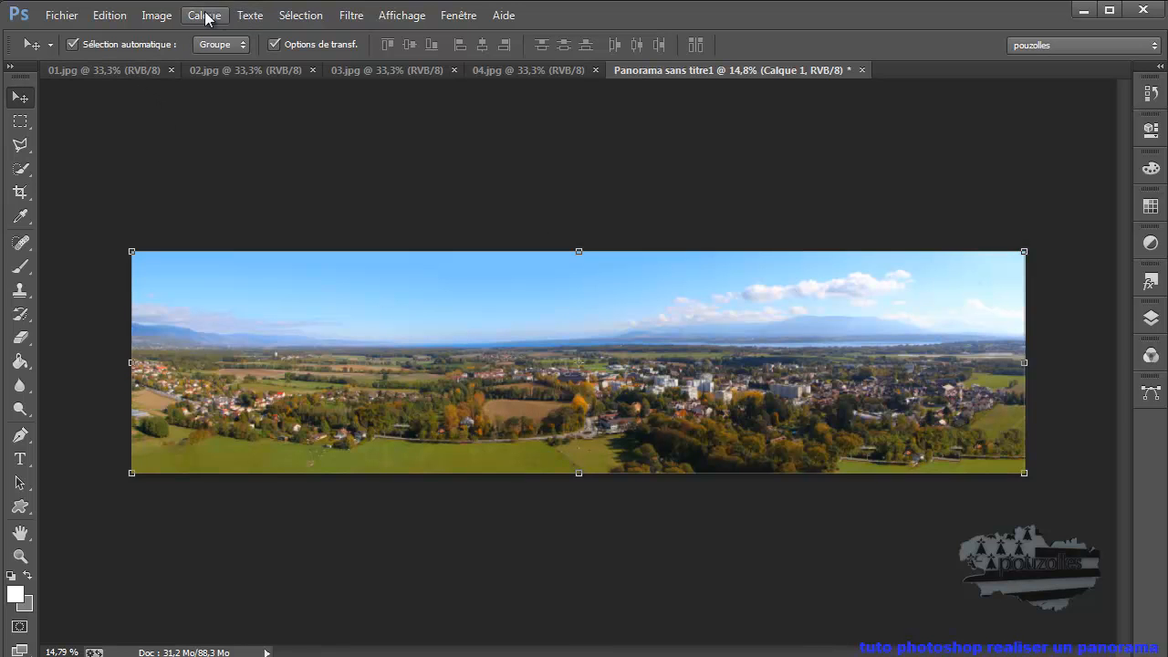
- Check the panorama's image size in pixels and in centimetres, closing the size settings without applying anything
left_click(157, 17)
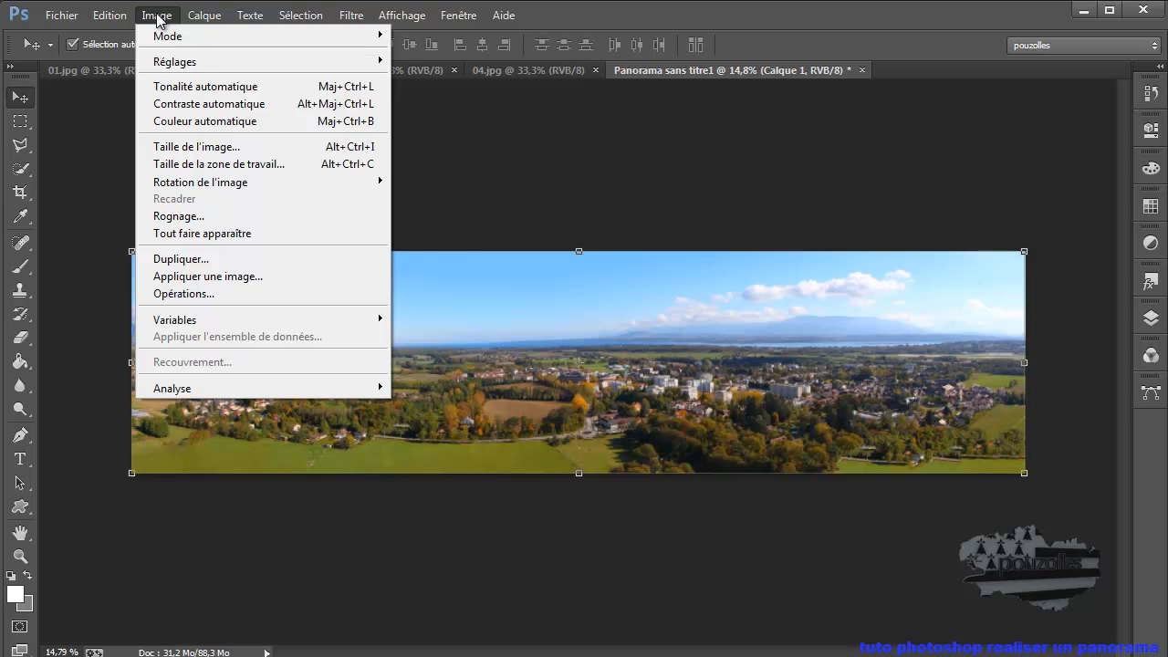
left_click(194, 147)
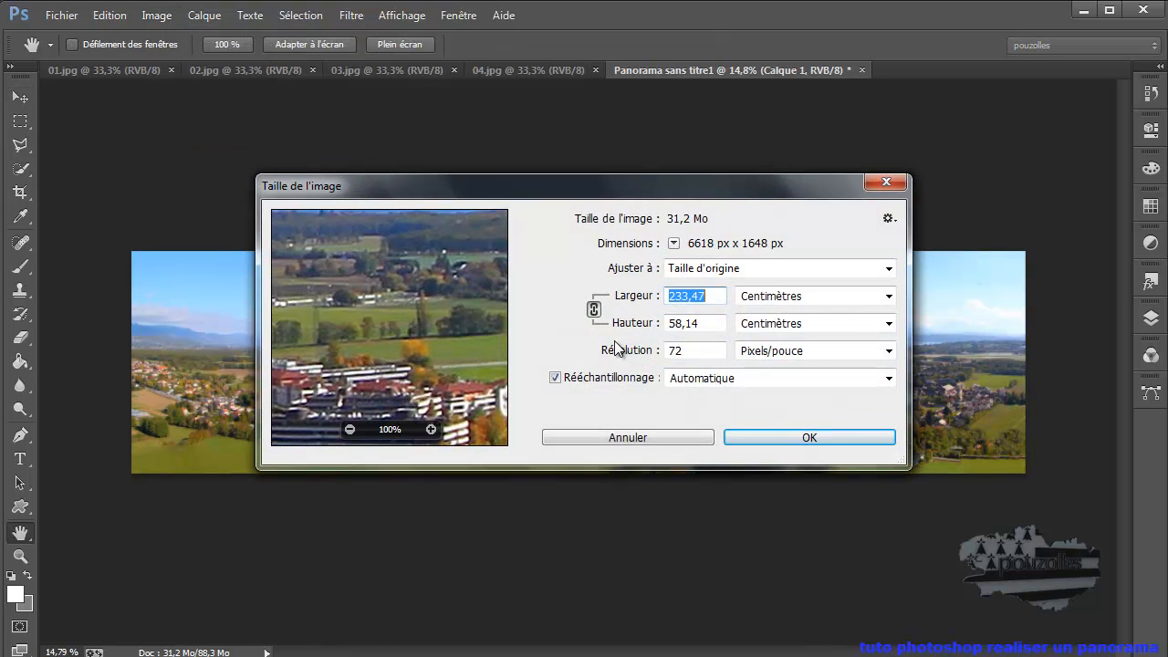
left_click(838, 295)
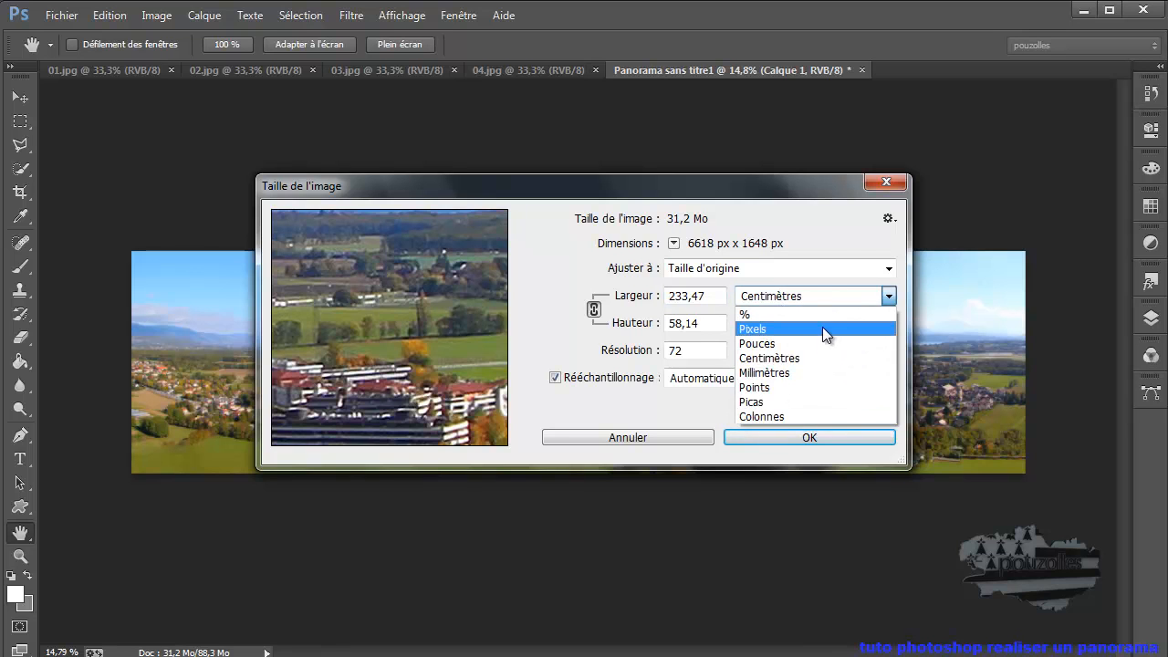
left_click(822, 328)
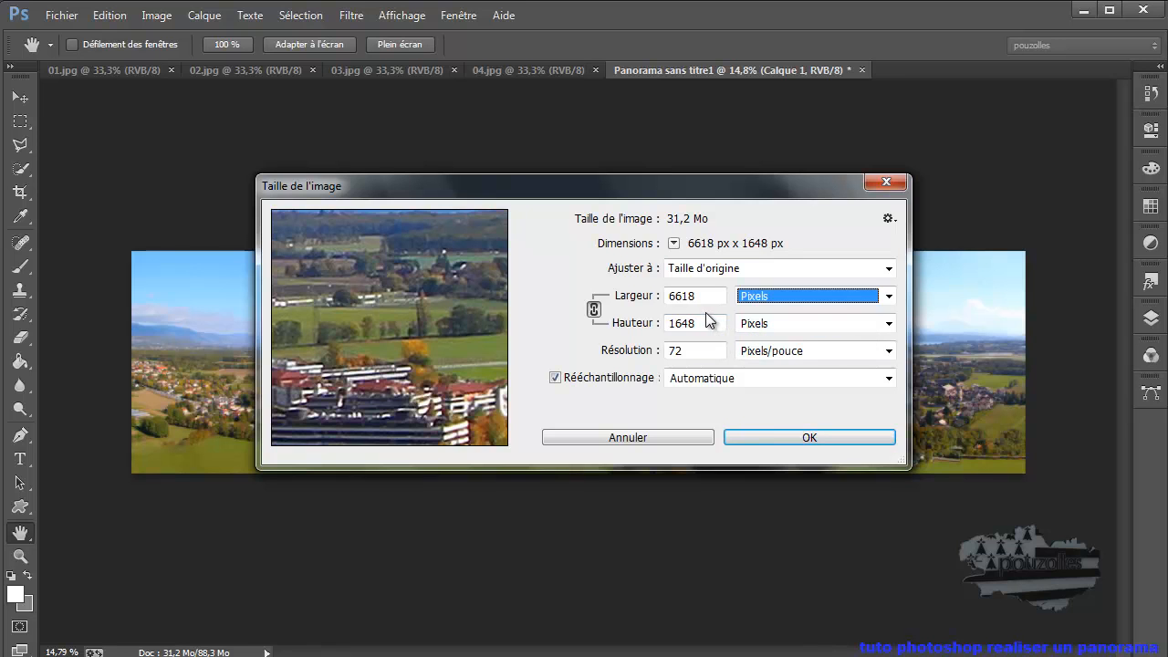
left_click(789, 297)
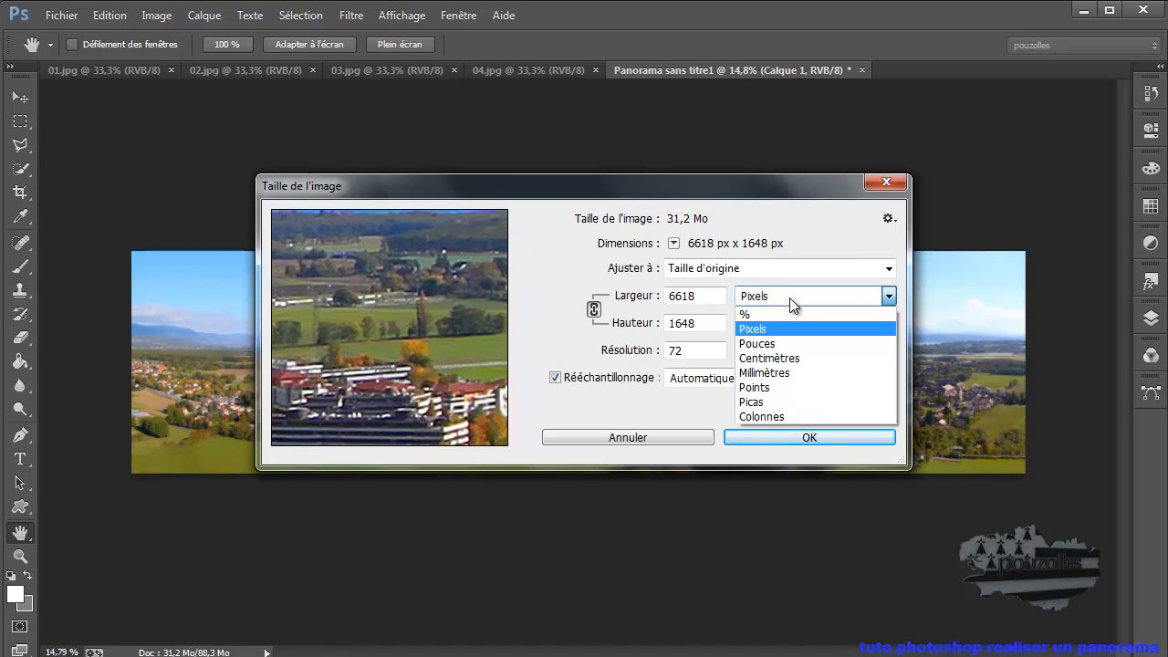
left_click(801, 360)
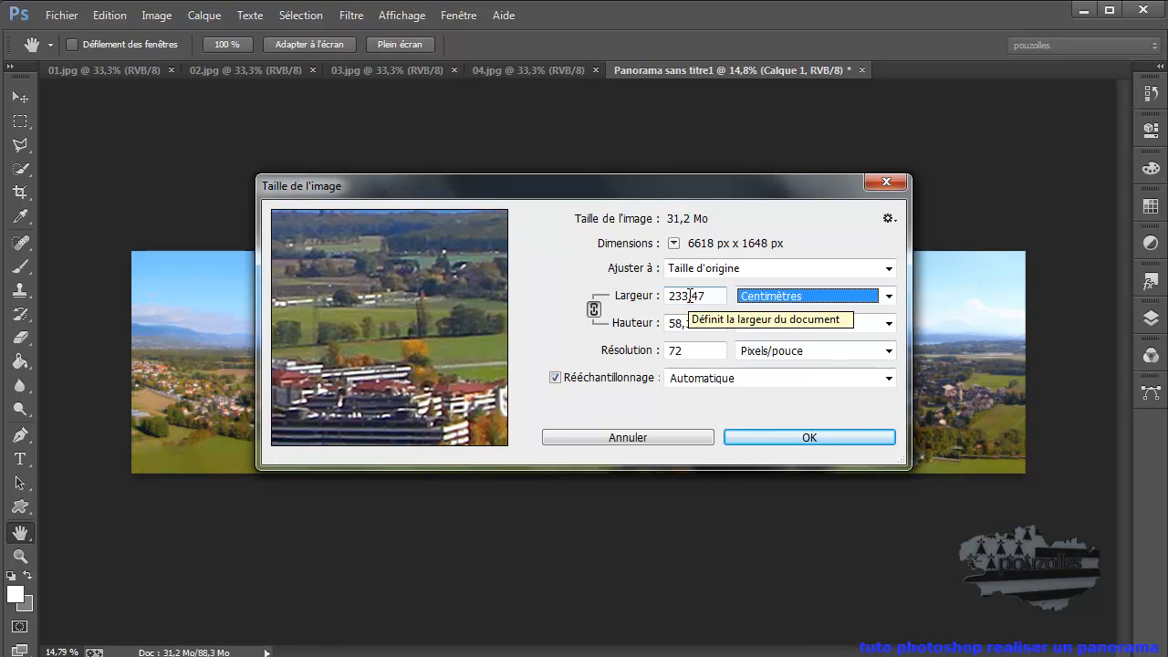
left_click(888, 182)
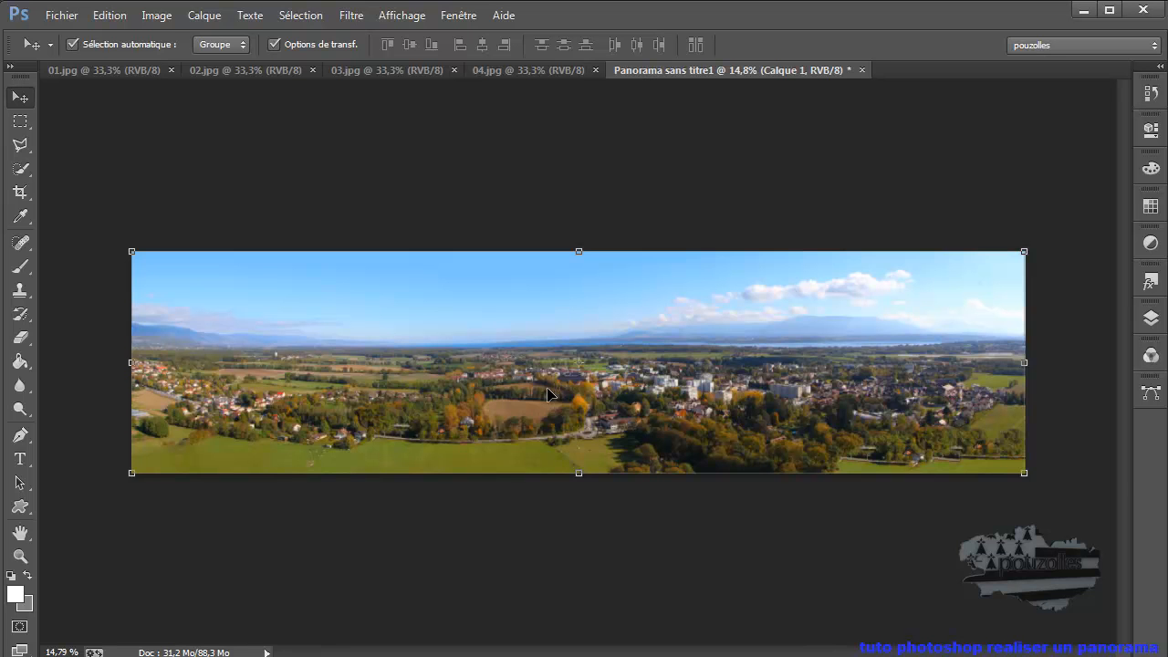
- Examine the filled panorama up close, from the sky and horizon to the lower meadow and across to the town
scroll(545, 391, "up", 1)
scroll(338, 331, "up", 3)
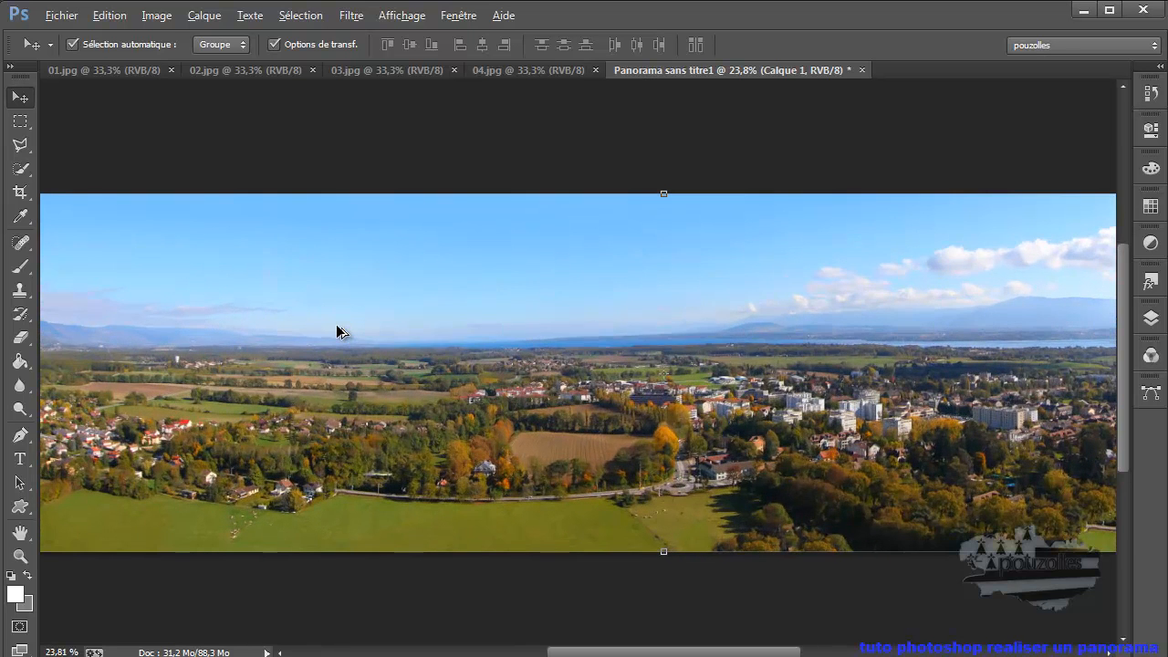
scroll(338, 331, "up", 3)
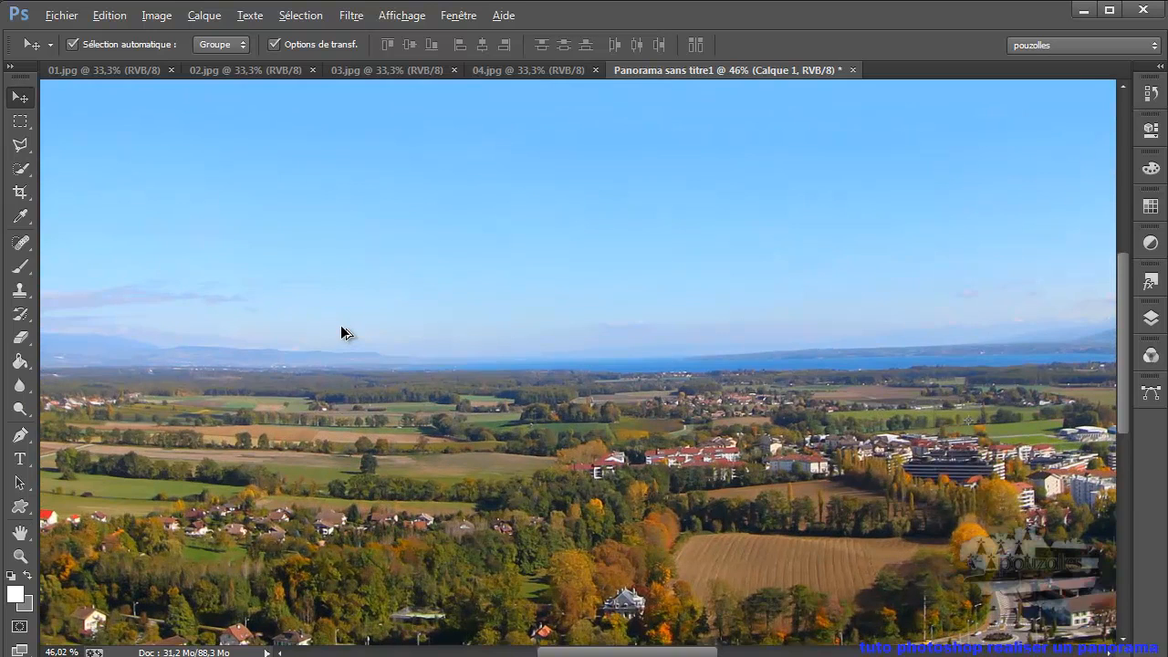
key("alt")
left_click_drag(334, 359, 616, 247)
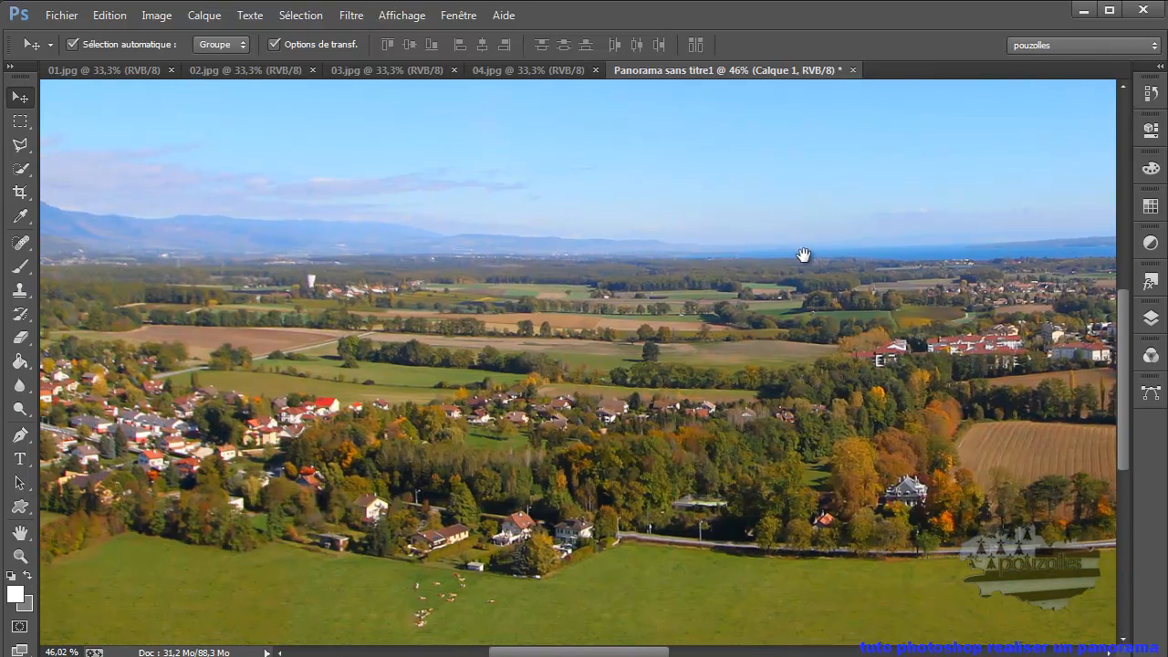
left_click_drag(693, 475, 717, 393)
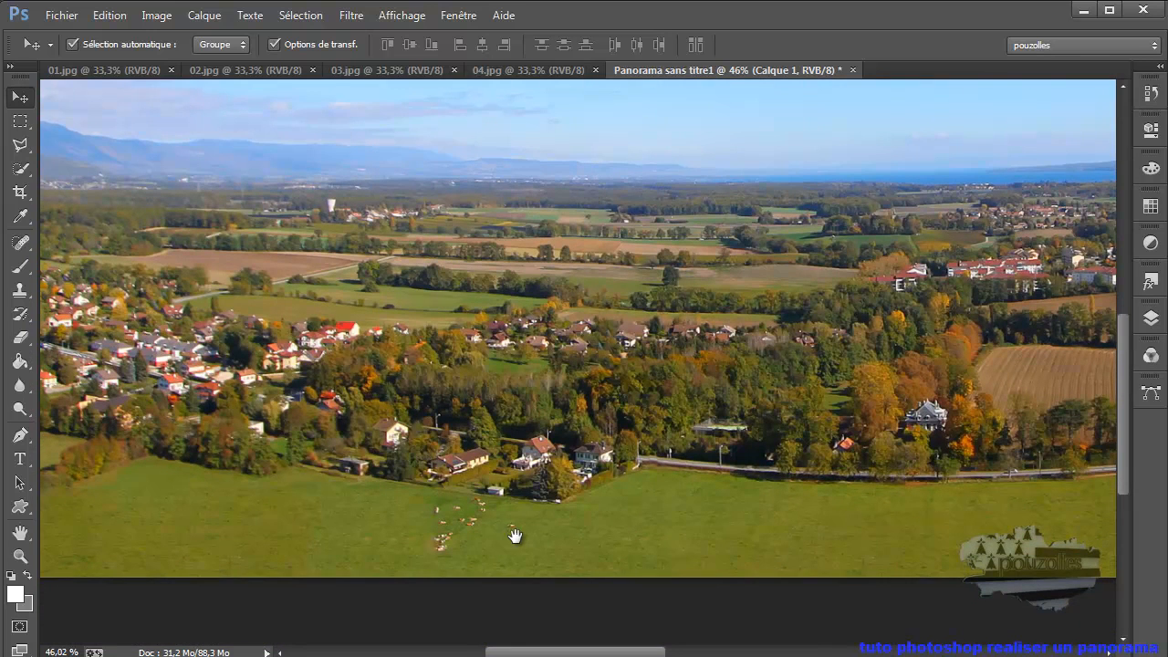
left_click_drag(672, 532, 397, 614)
left_click_drag(733, 553, 450, 453)
left_click_drag(830, 415, 566, 439)
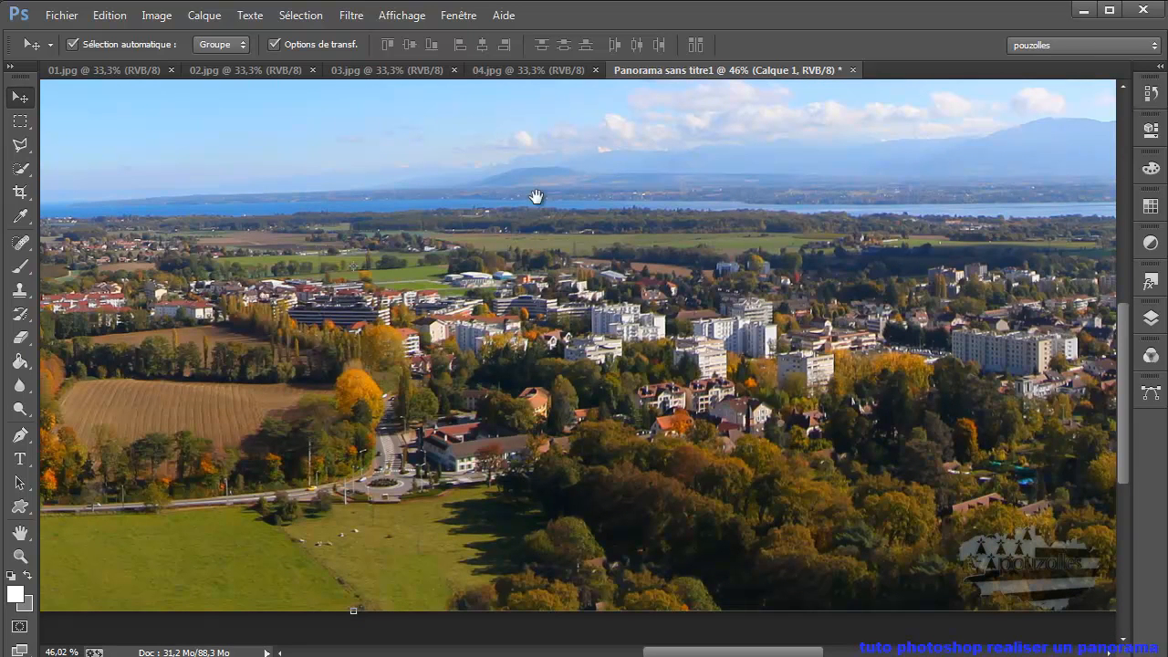
- Examine the filled panorama from the roundabout and town to the wooded foreground, including the overall view
left_click_drag(644, 548, 501, 596)
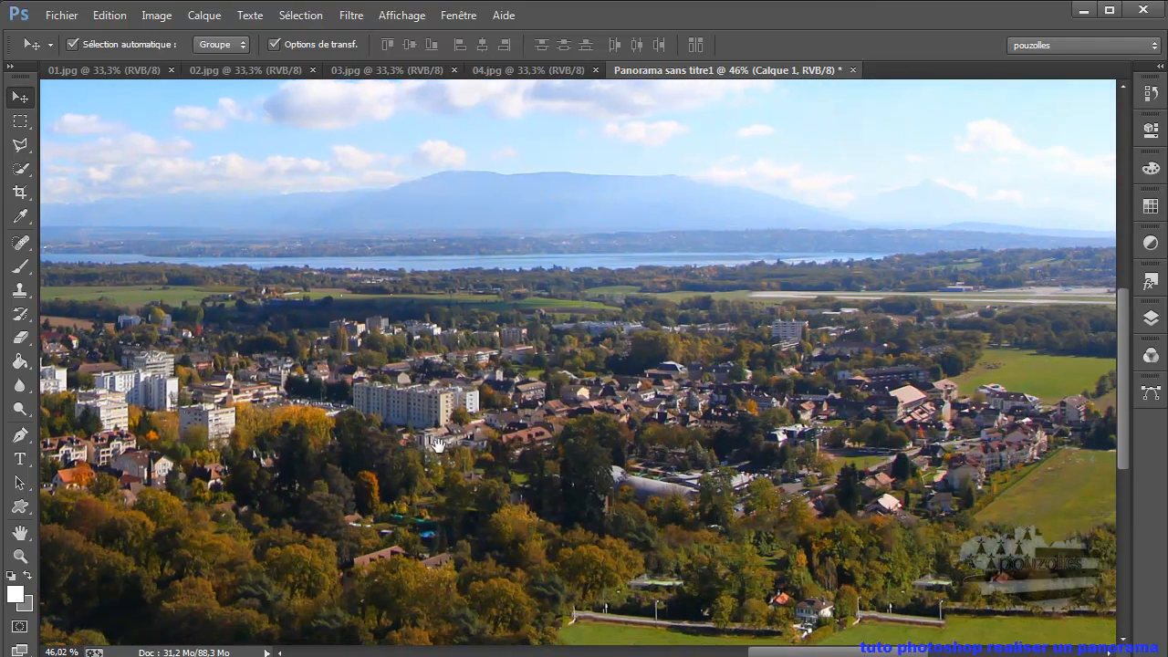
left_click_drag(514, 470, 765, 438)
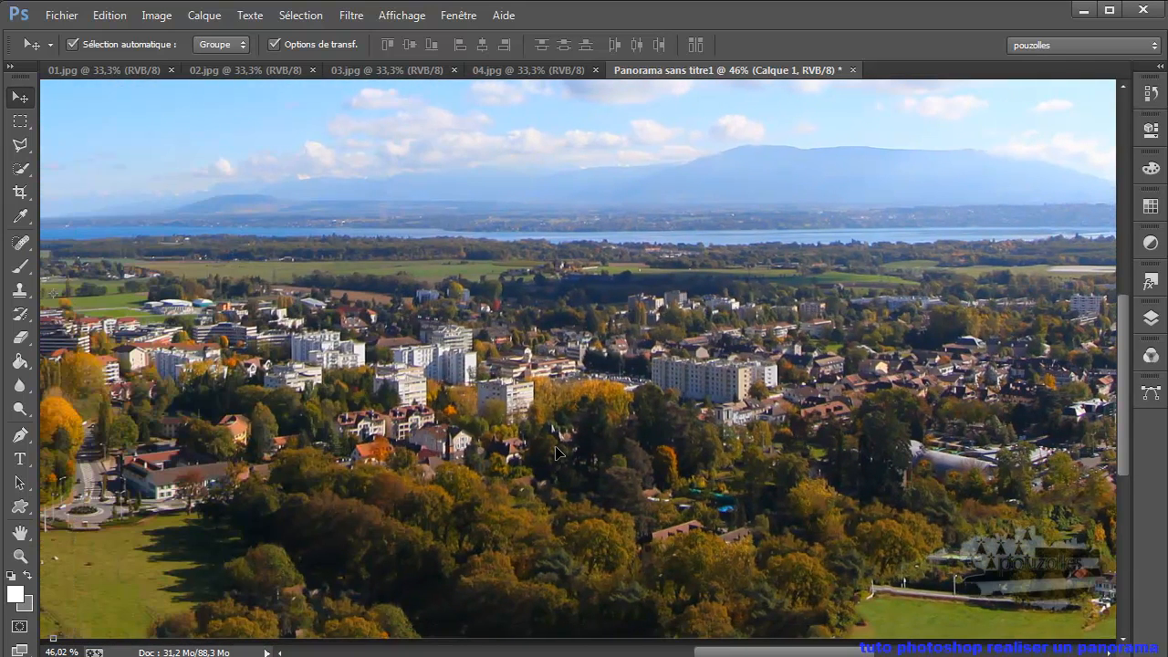
scroll(556, 454, "down", 5)
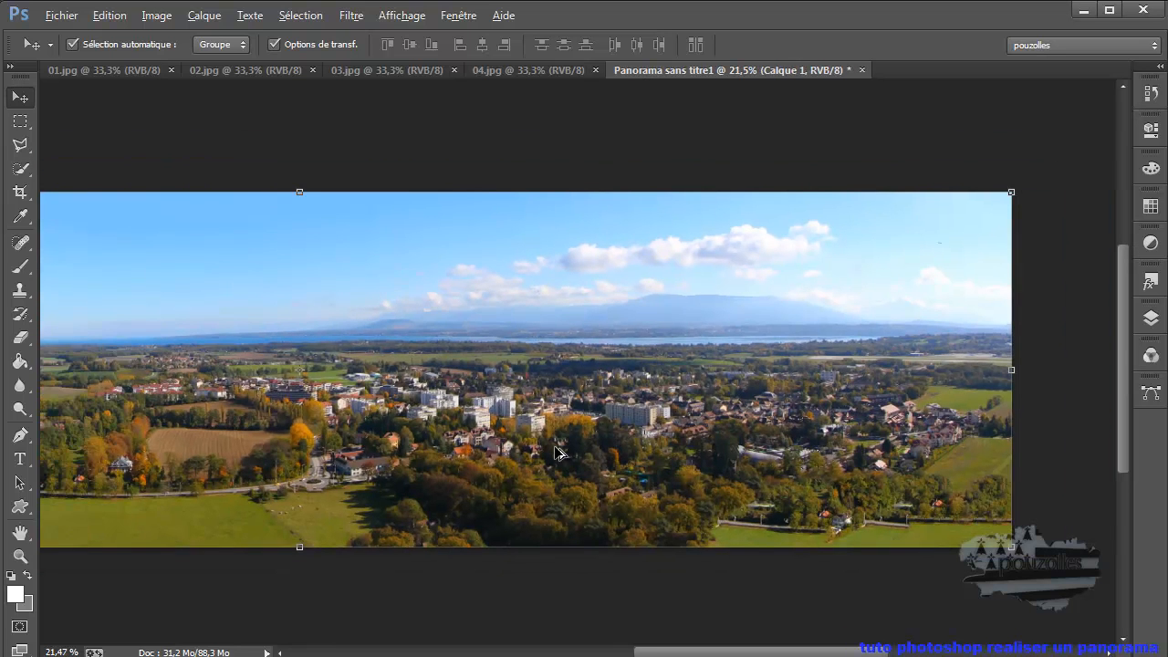
scroll(556, 453, "down", 1)
left_click_drag(554, 449, 634, 445)
left_click(110, 14)
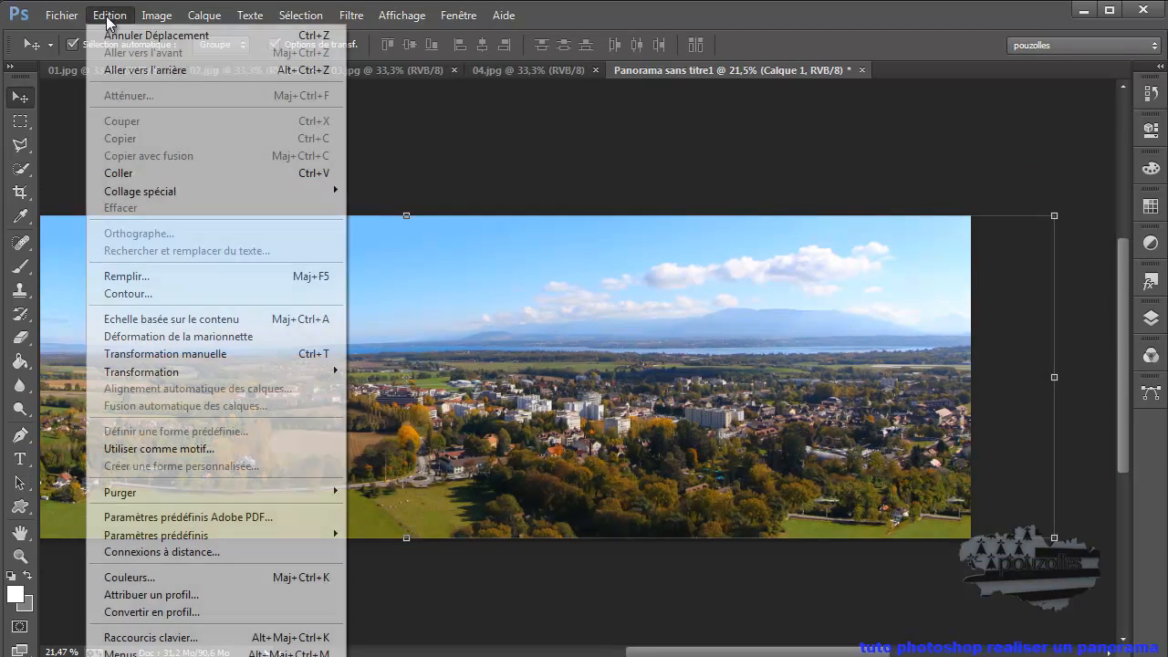
left_click(127, 34)
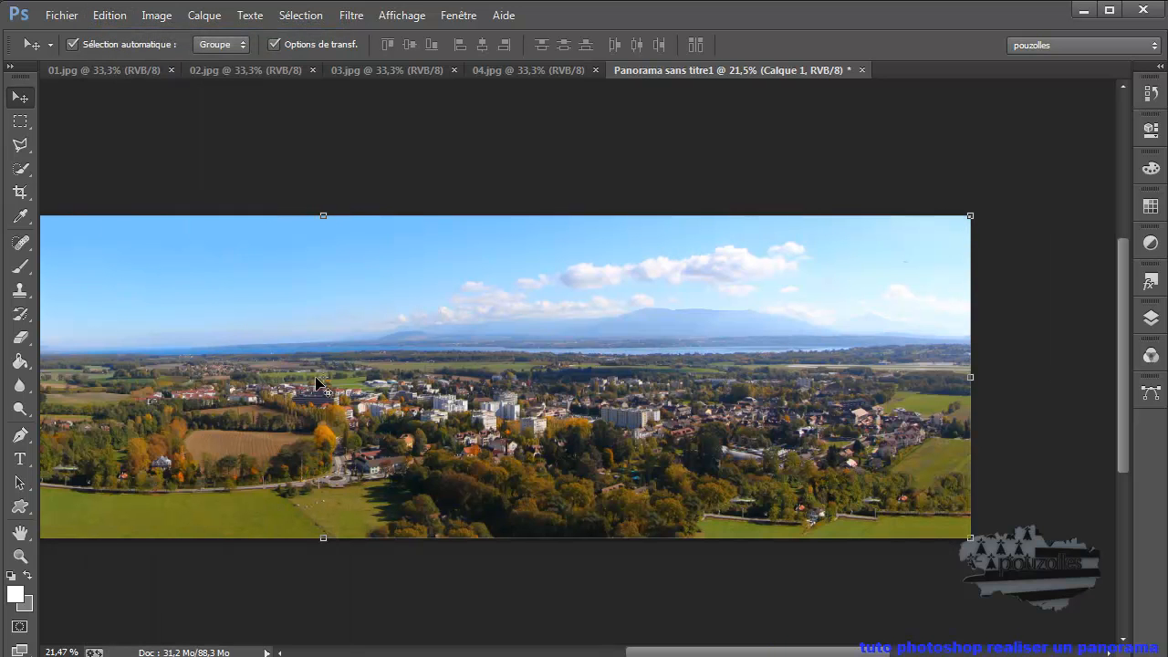
- Fit the whole panorama in view and activate the Spot Healing Brush (Outil Correcteur localisé)
left_click_drag(328, 377, 446, 374)
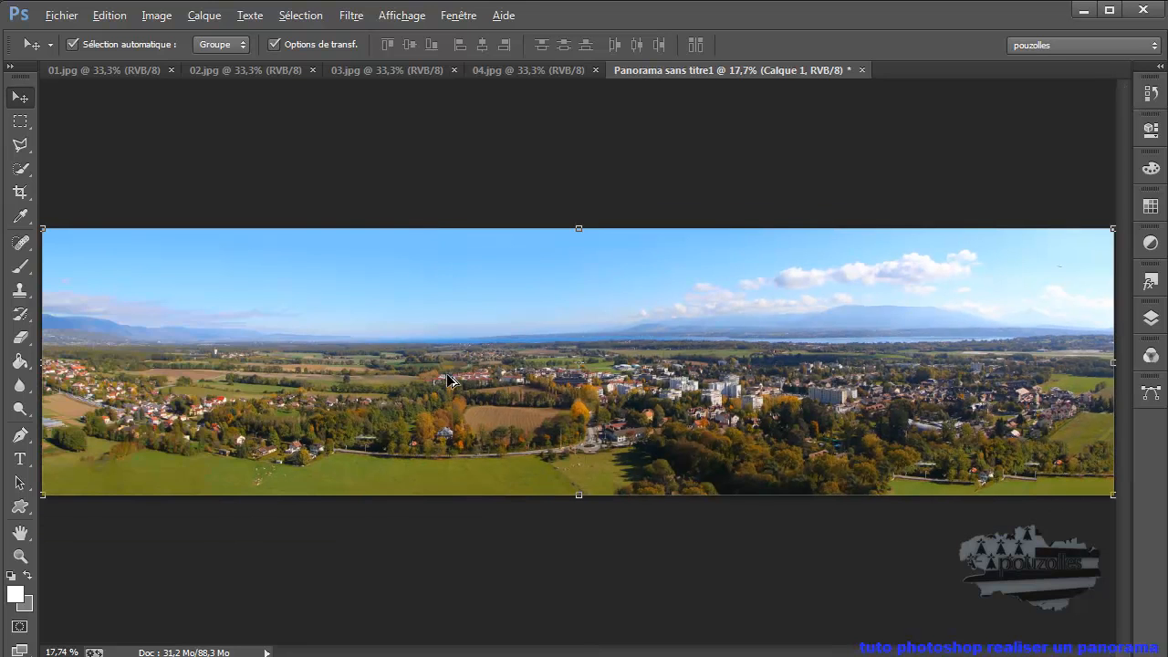
key("alt")
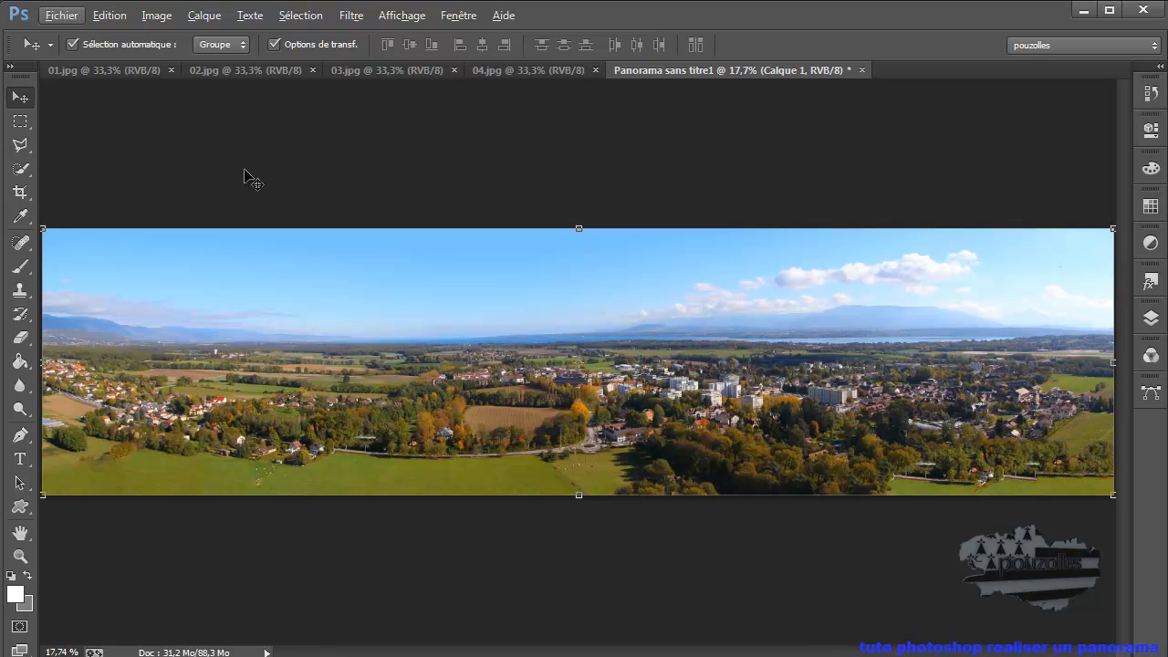
left_click(20, 243)
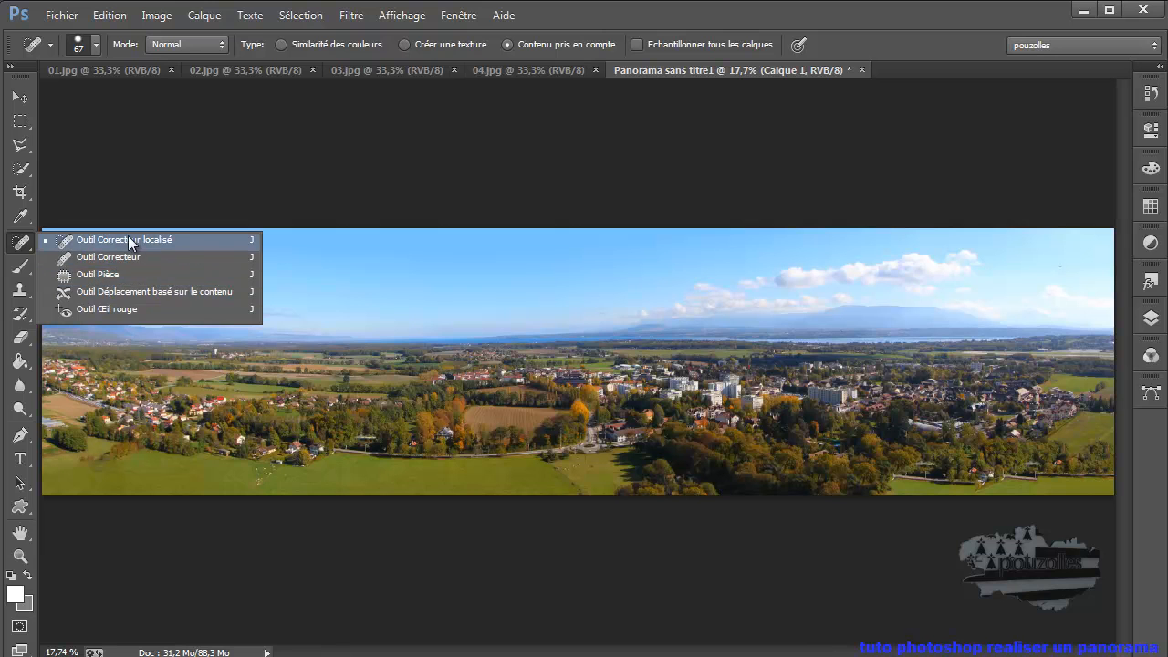
left_click(19, 243)
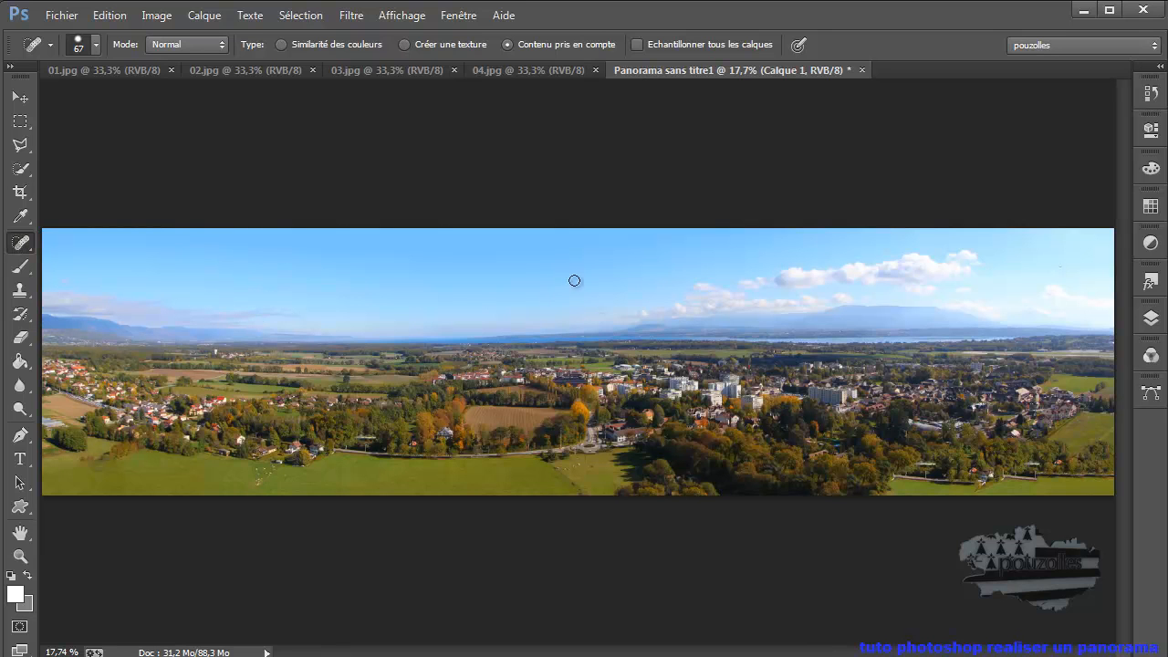